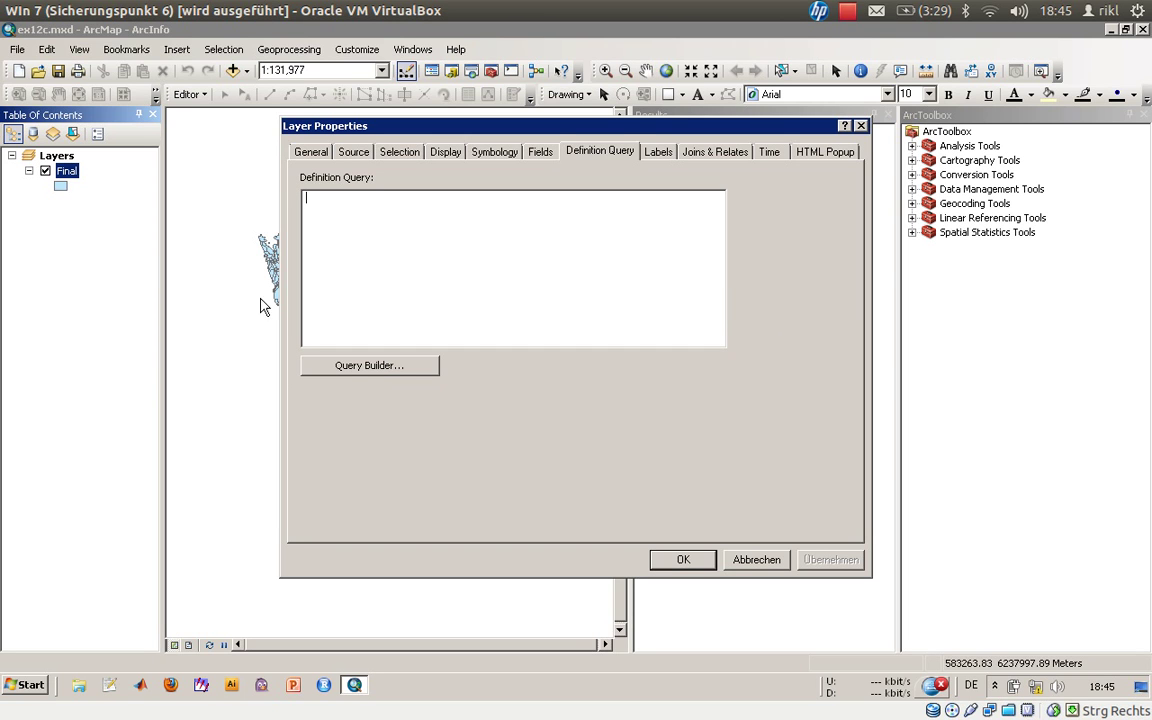
Step: Cancel the Final layer's Layer Properties dialog, leaving its settings unchanged
{"action": "left_click", "coordinate": [215, 298]}
{"action": "left_click", "coordinate": [750, 559]}
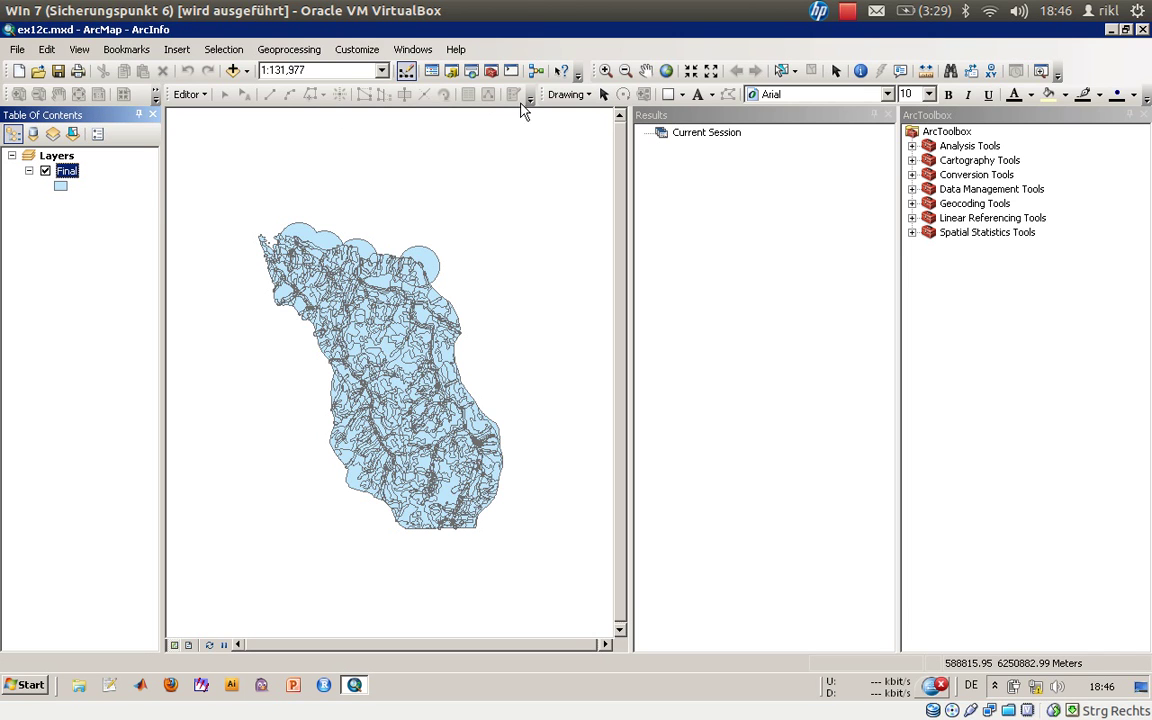
Step: Zoom into the northern part of the Final layer and turn on its labels
{"action": "left_click", "coordinate": [606, 72]}
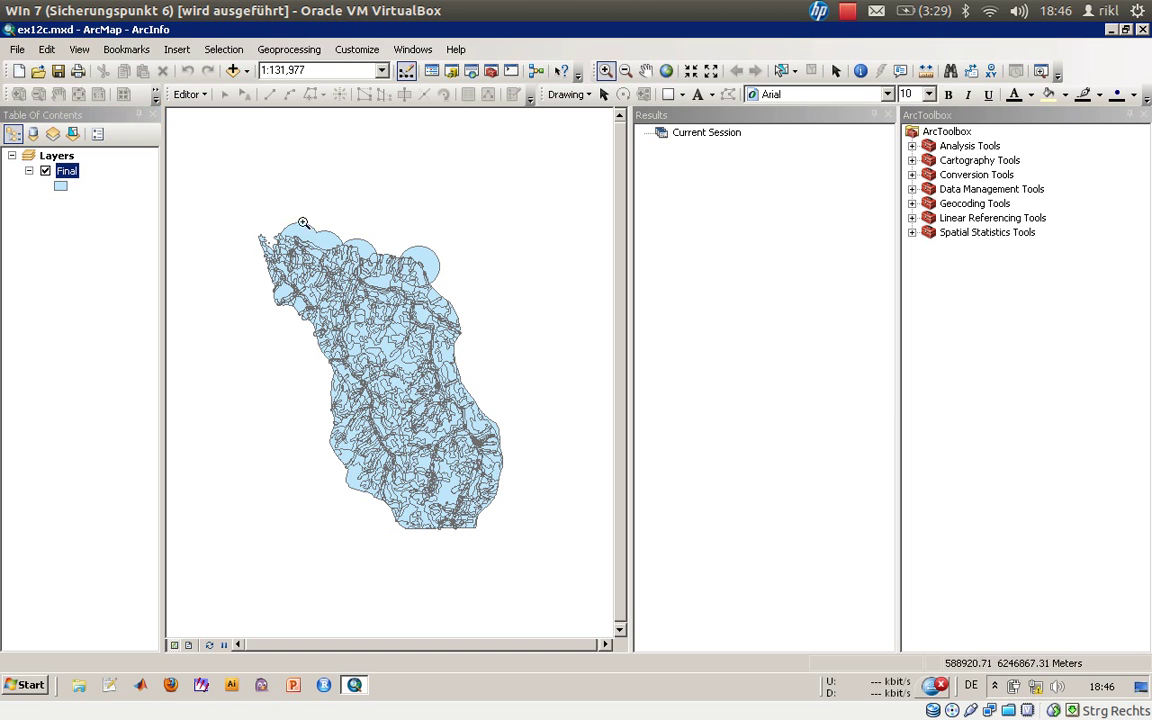
{"action": "left_click_drag", "start_coordinate": [262, 232], "coordinate": [451, 355]}
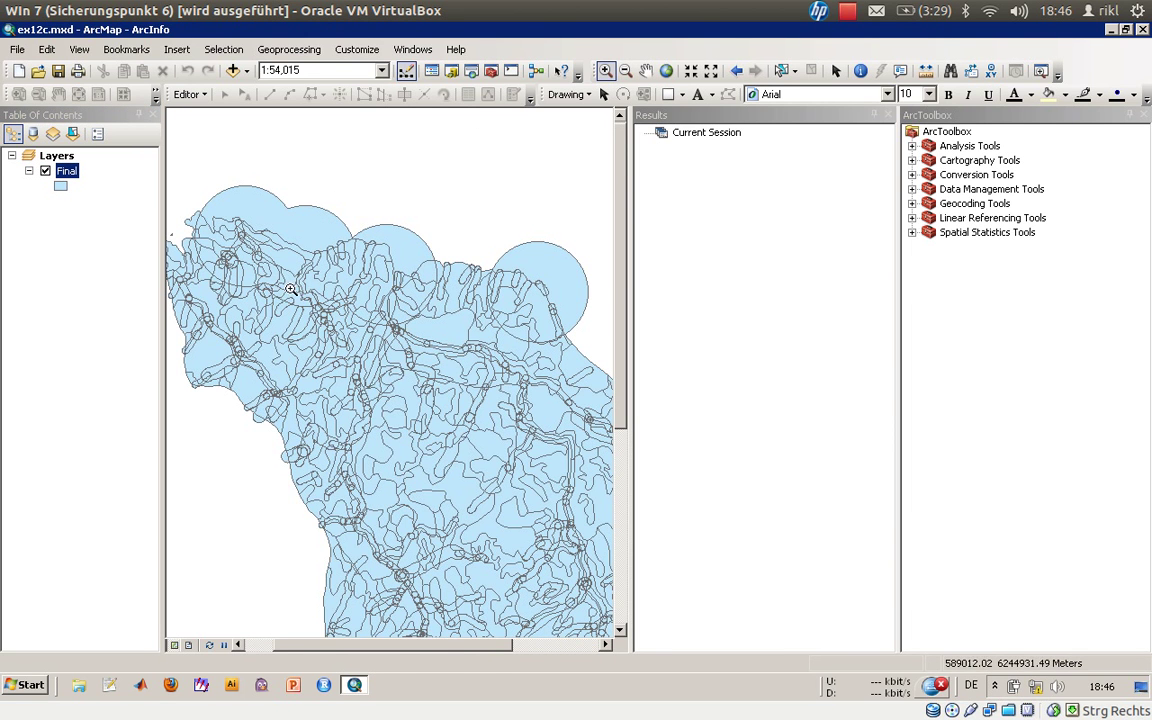
{"action": "right_click", "coordinate": [72, 173]}
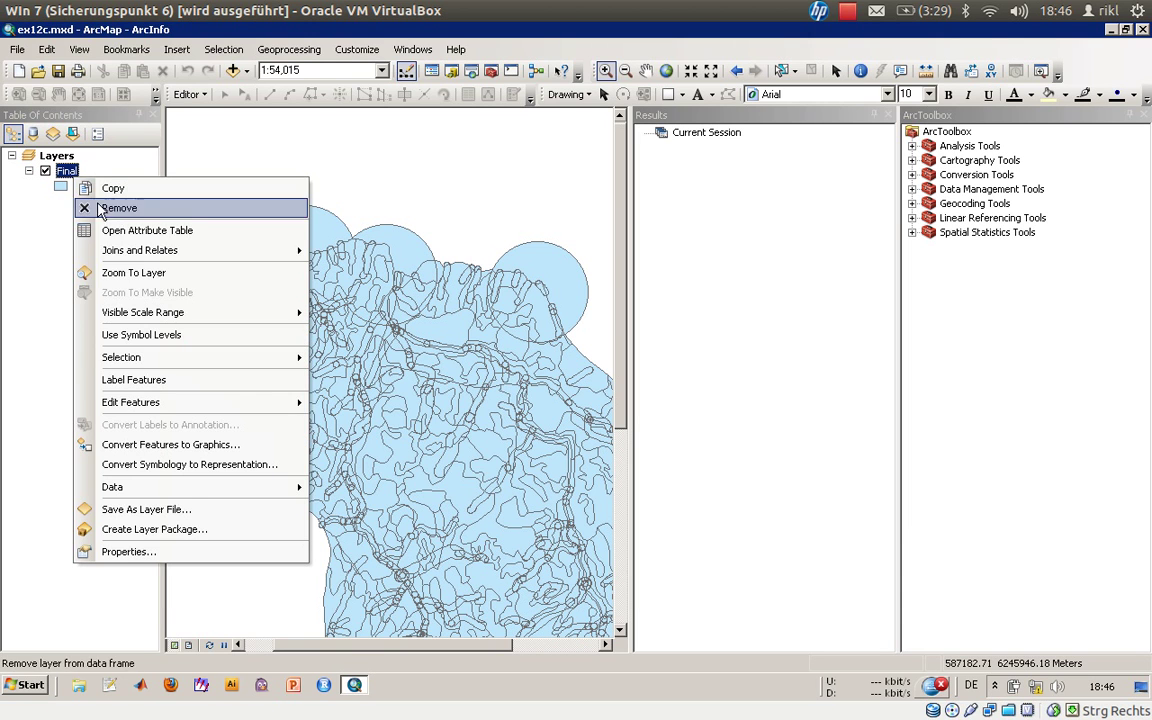
{"action": "left_click", "coordinate": [198, 381]}
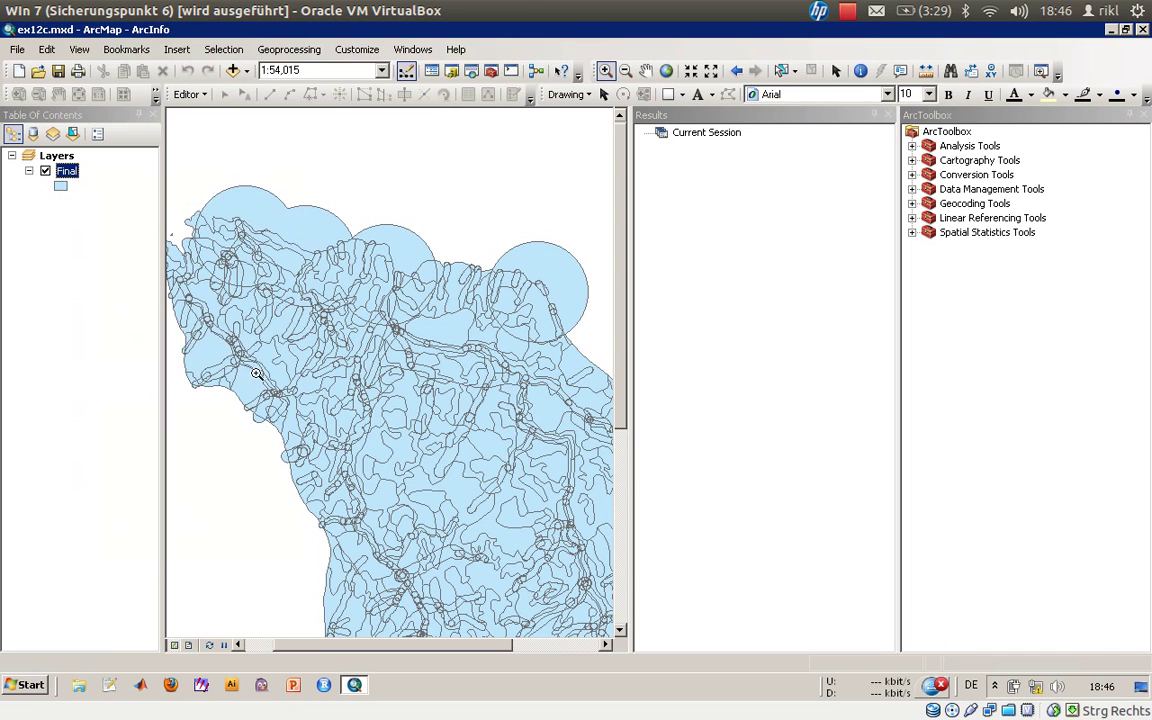
Step: Set the Final layer's label field to FID_NoCutArea in Layer Properties
{"action": "right_click", "coordinate": [70, 180]}
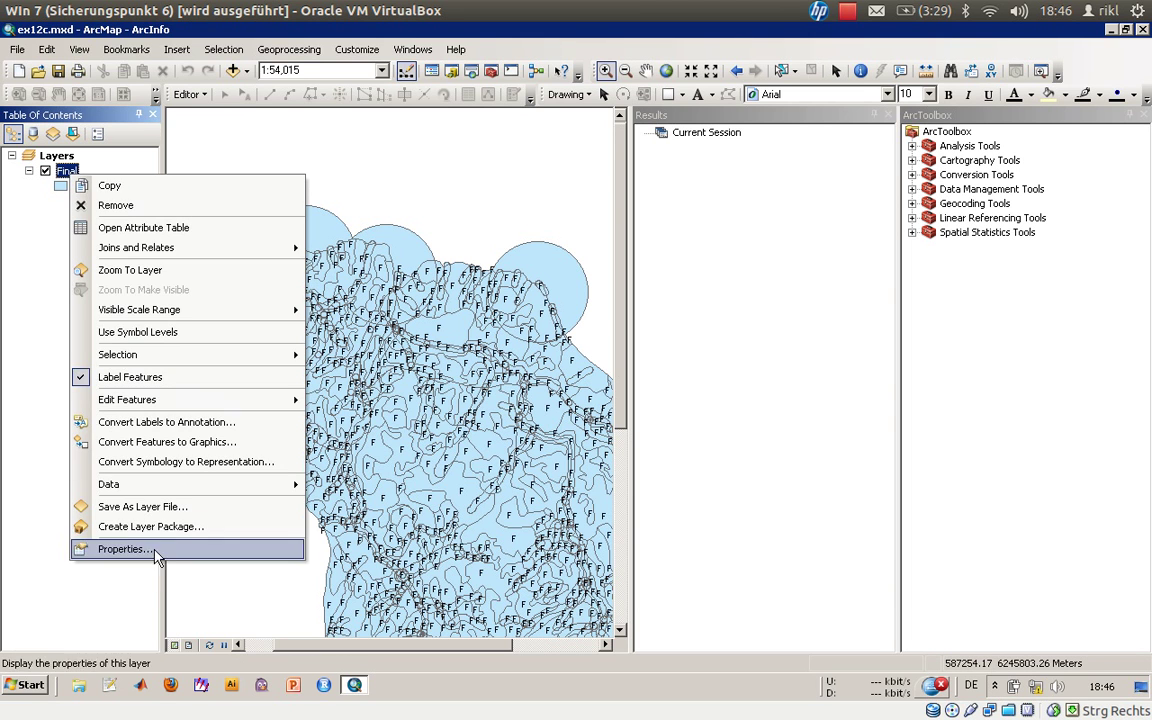
{"action": "left_click", "coordinate": [115, 550]}
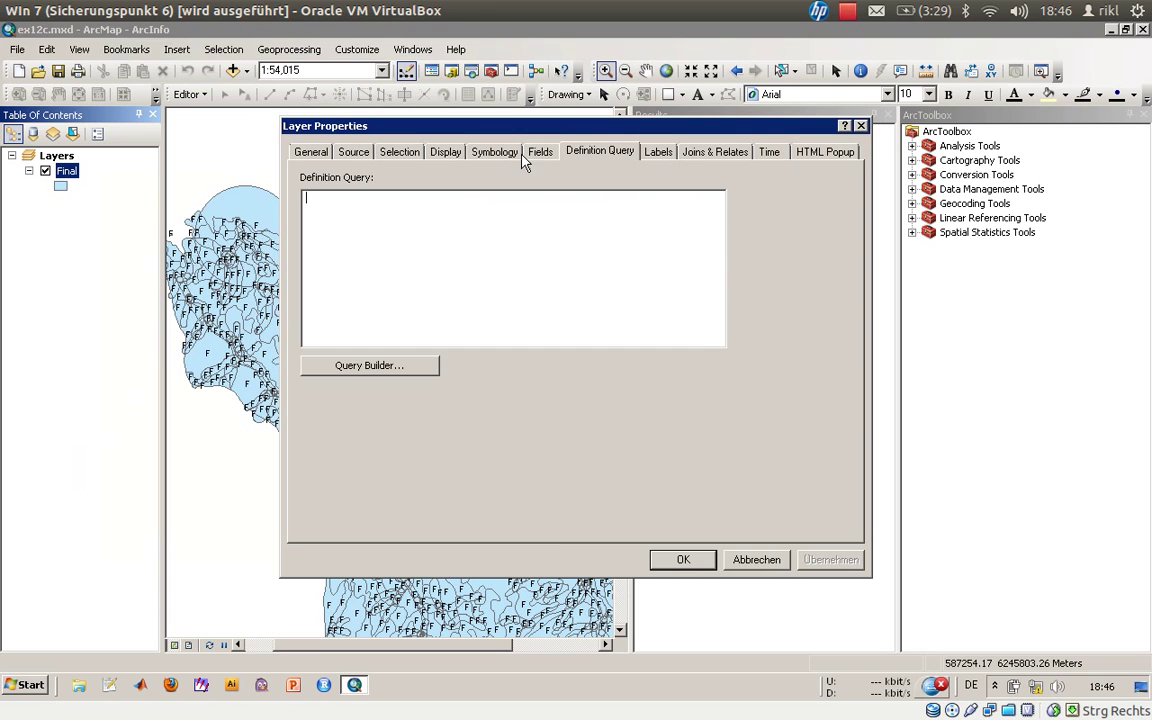
{"action": "left_click", "coordinate": [446, 153]}
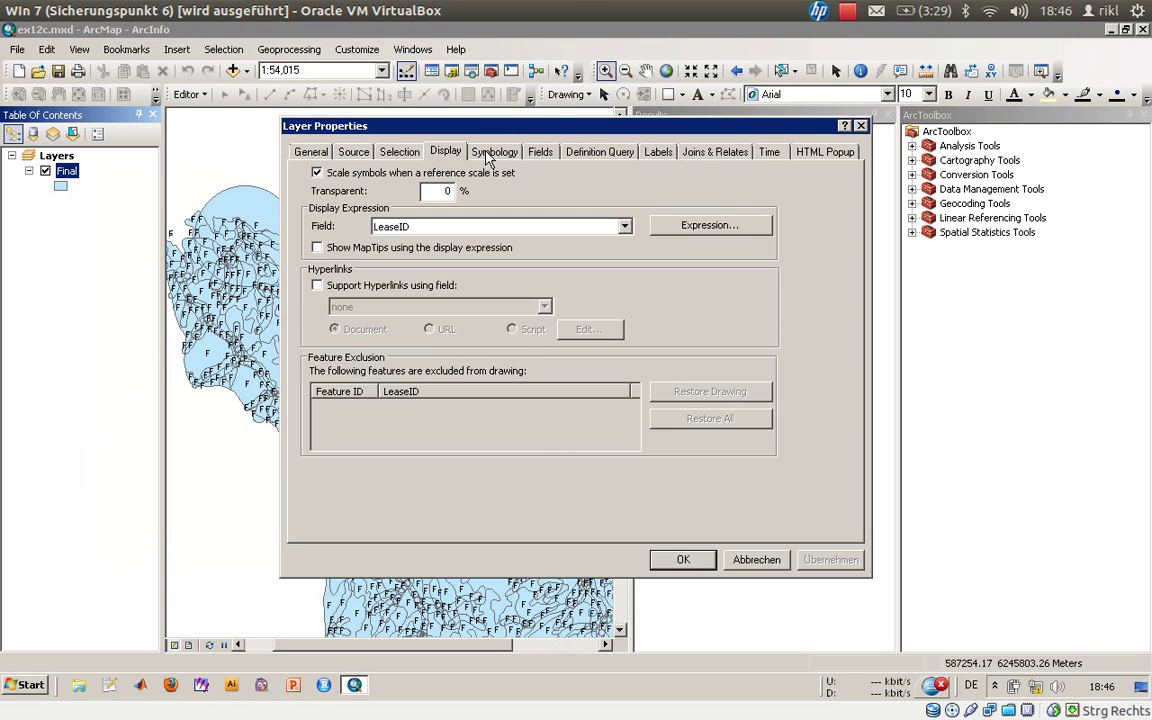
{"action": "left_click", "coordinate": [658, 152]}
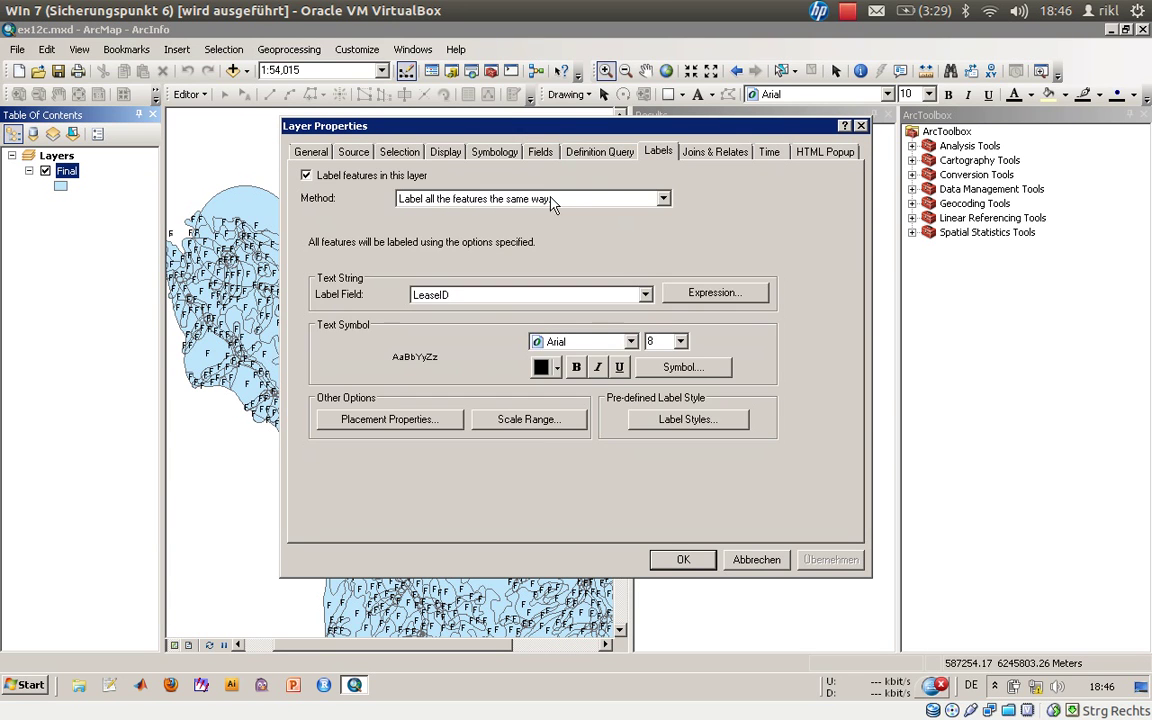
{"action": "left_click", "coordinate": [465, 298]}
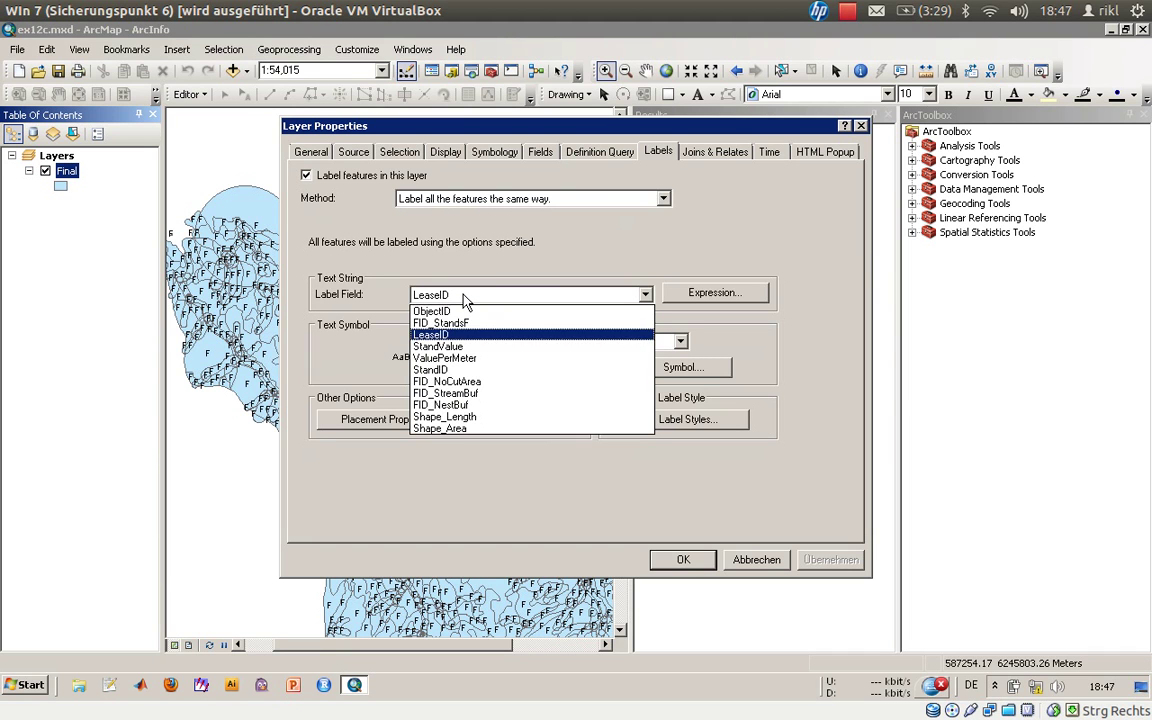
{"action": "left_click", "coordinate": [497, 383]}
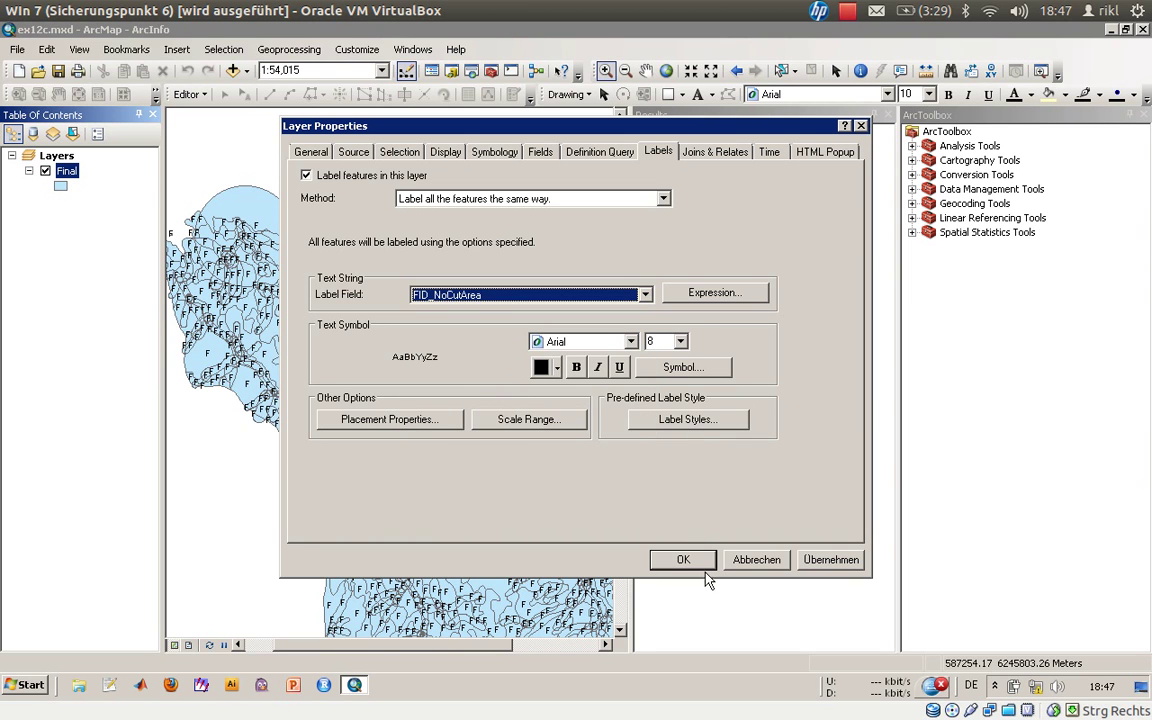
Step: Apply the FID_NoCutArea labels and zoom in closer on the labelled polygons
{"action": "left_click", "coordinate": [683, 559]}
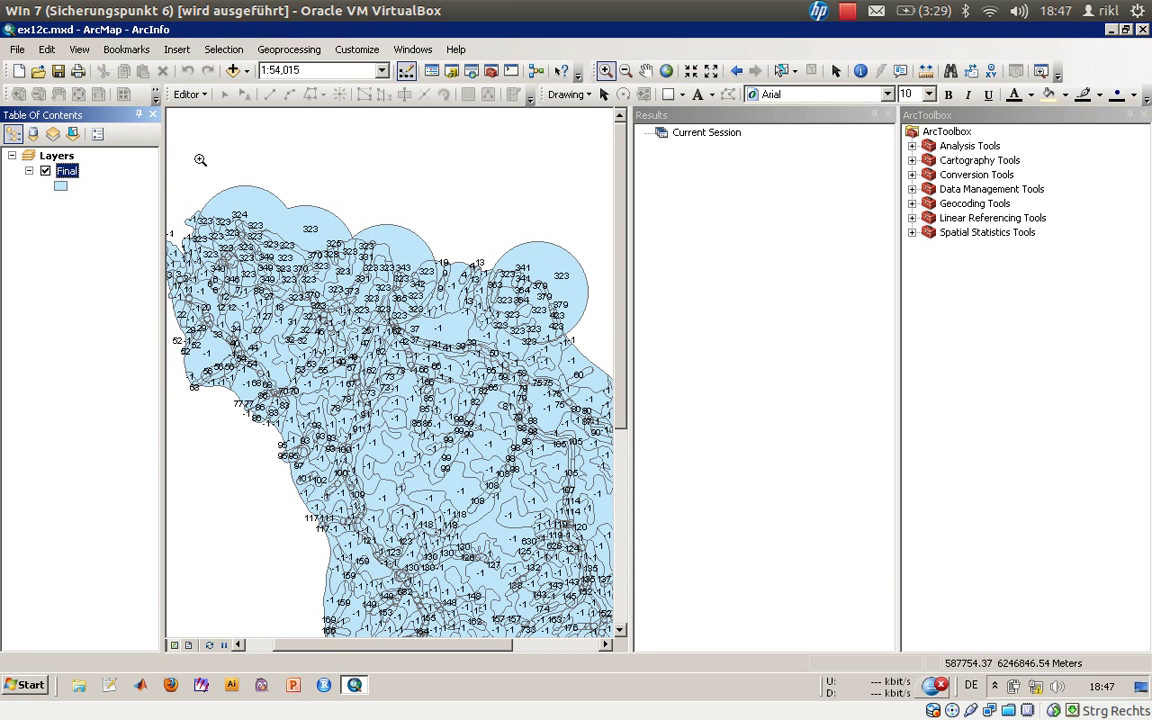
{"action": "left_click", "coordinate": [605, 70]}
{"action": "left_click_drag", "start_coordinate": [216, 262], "coordinate": [370, 444]}
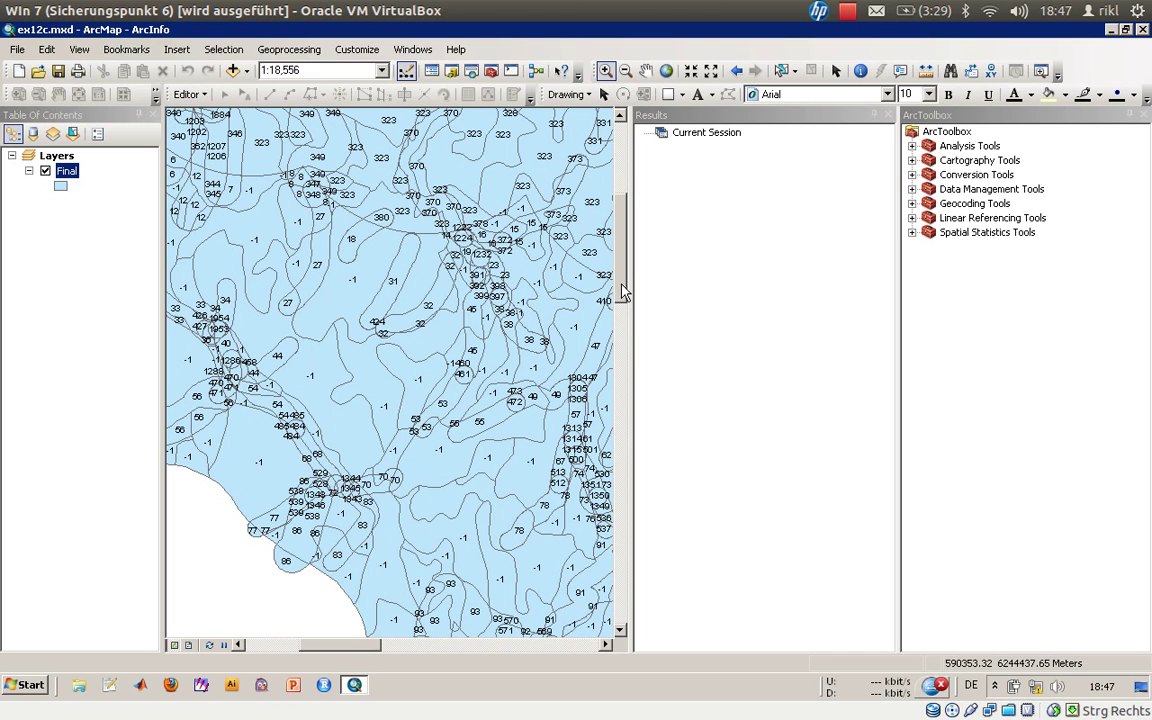
Step: Apply the definition query [FID_NoCutArea] = -1 to the Final layer
{"action": "double_click", "coordinate": [68, 171]}
{"action": "left_click", "coordinate": [556, 145]}
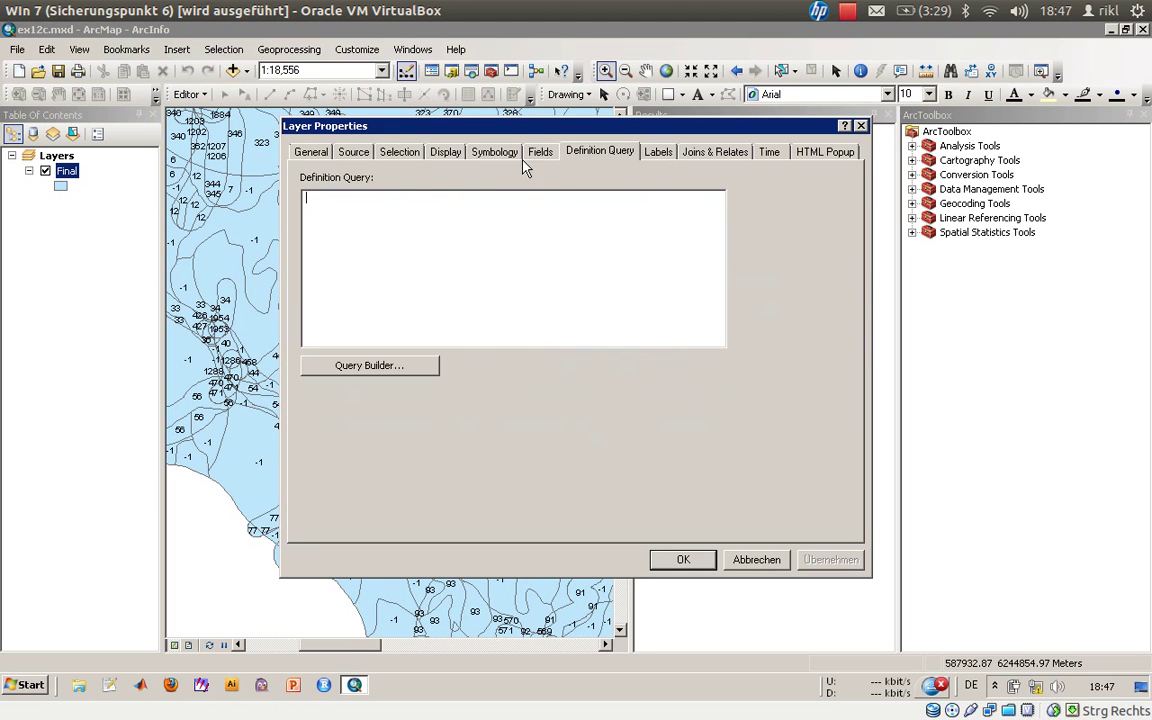
{"action": "left_click", "coordinate": [384, 372]}
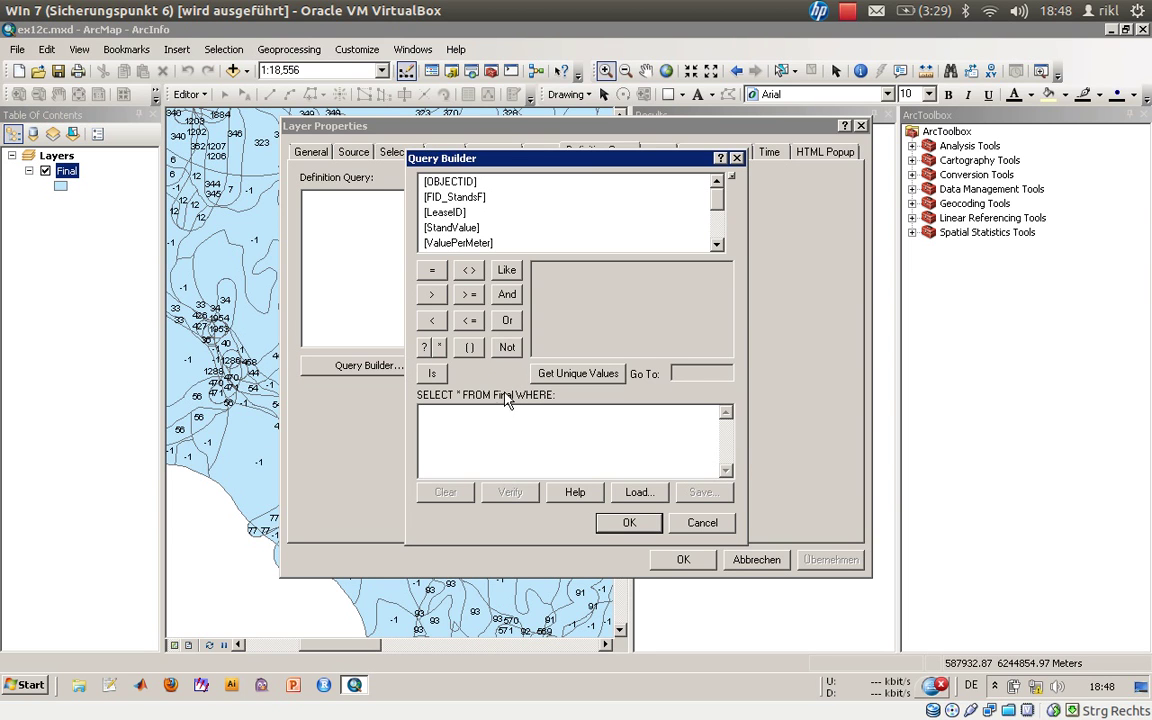
{"action": "left_click", "coordinate": [717, 243]}
{"action": "left_click", "coordinate": [717, 243]}
{"action": "left_click", "coordinate": [717, 243]}
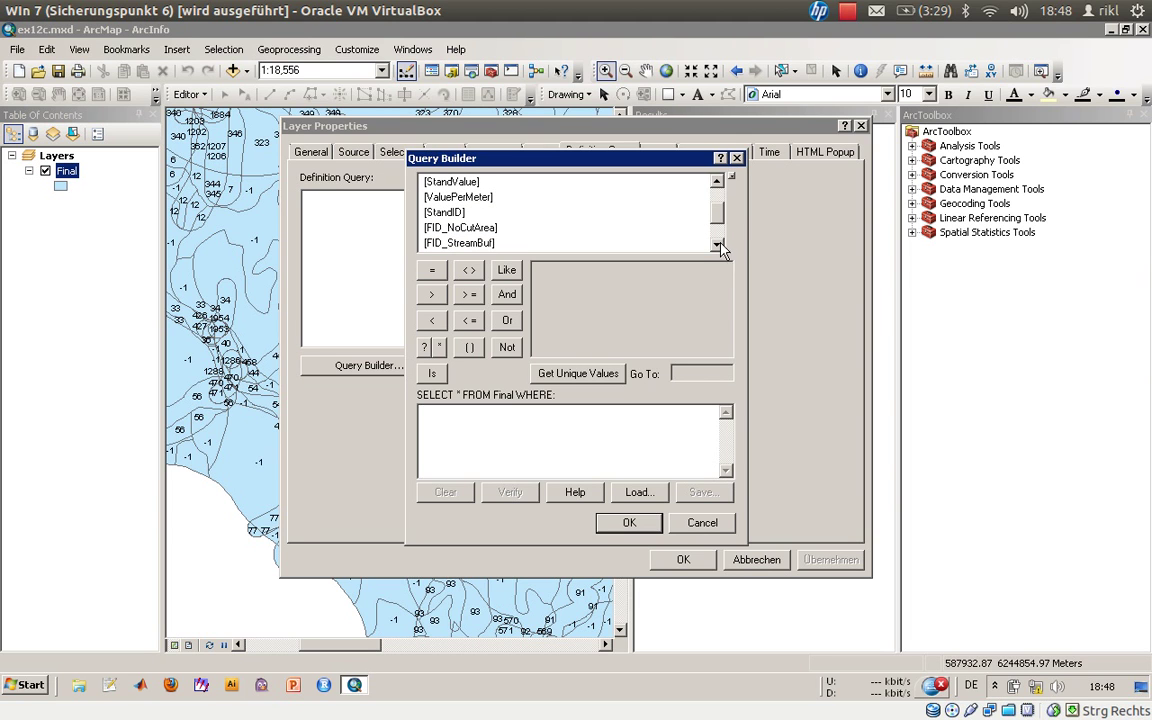
{"action": "left_click", "coordinate": [460, 229]}
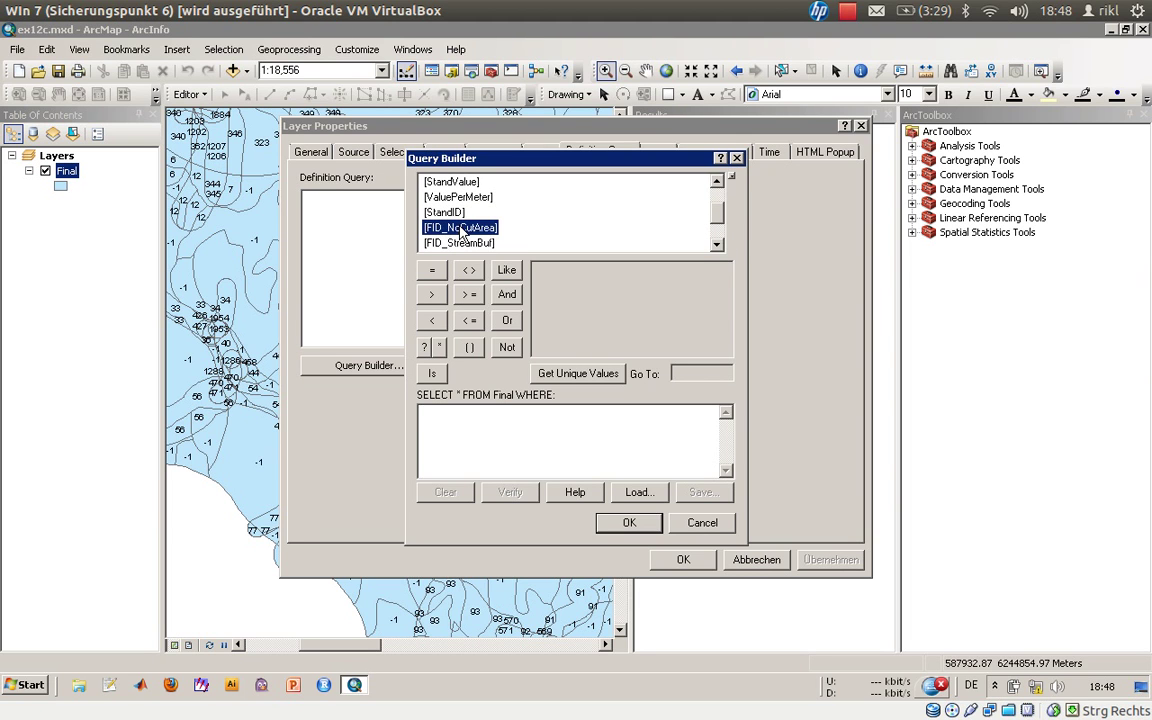
{"action": "double_click", "coordinate": [460, 229]}
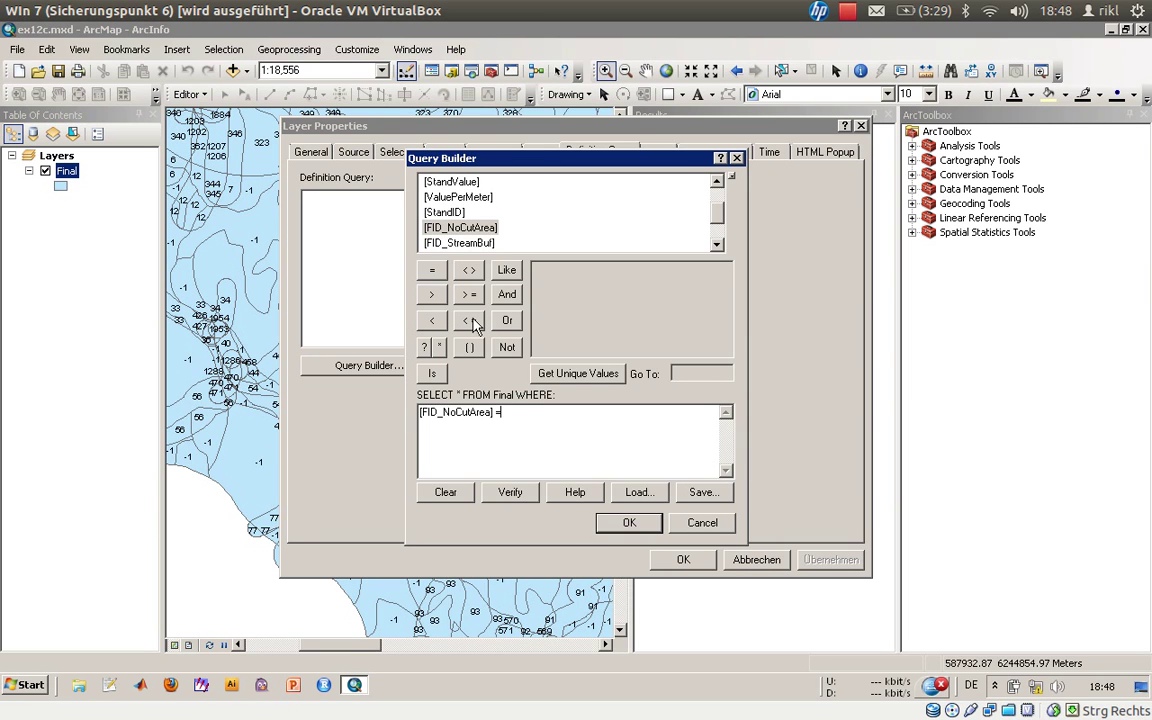
{"action": "type", "text": "-1"}
{"action": "left_click", "coordinate": [621, 528]}
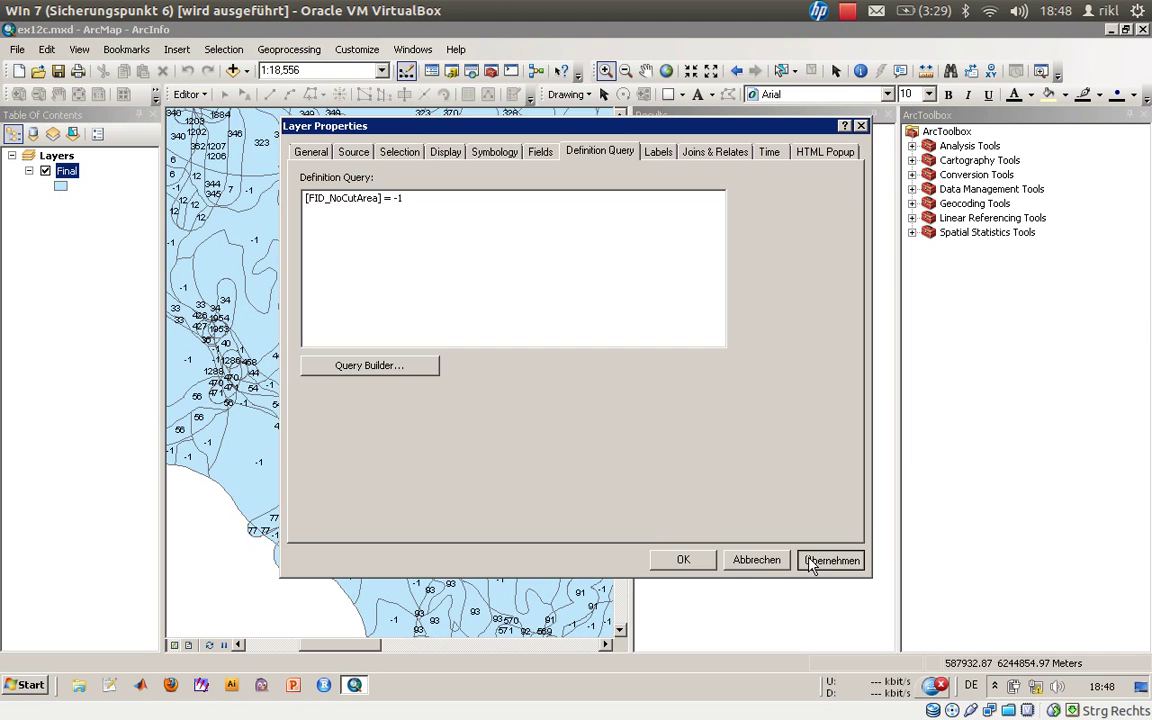
{"action": "left_click", "coordinate": [811, 562]}
{"action": "left_click", "coordinate": [680, 559]}
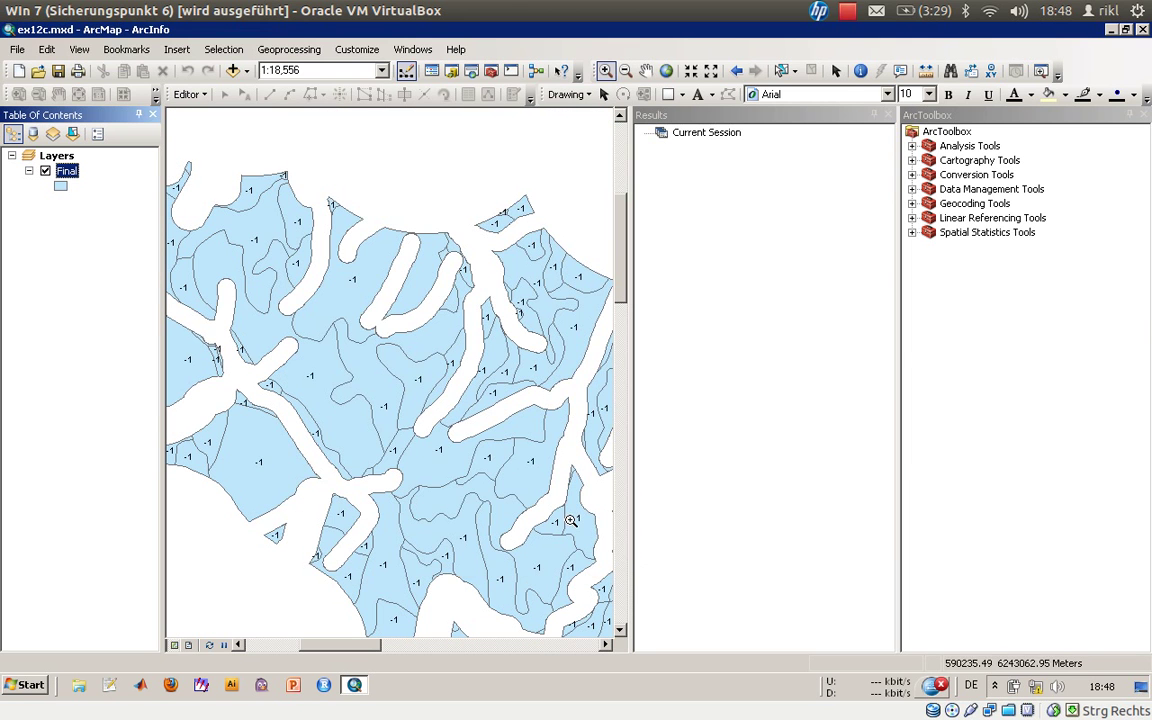
Step: Zoom to the full extent of the filtered Final layer
{"action": "right_click", "coordinate": [78, 179]}
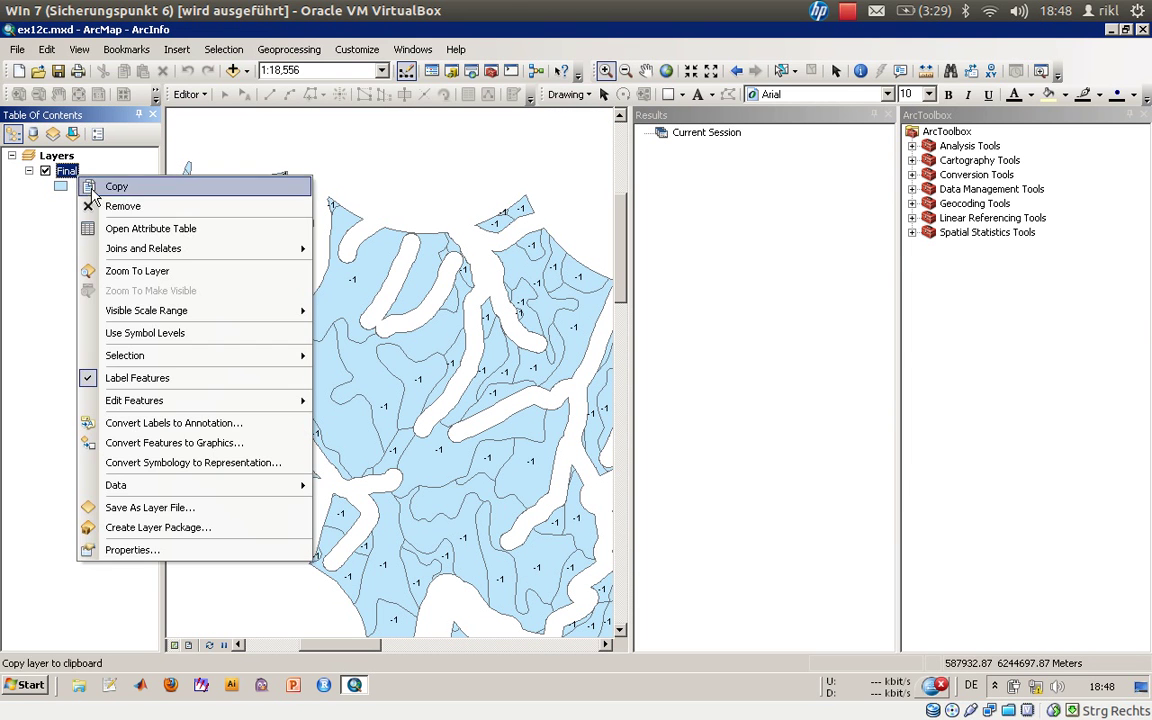
{"action": "left_click", "coordinate": [141, 271]}
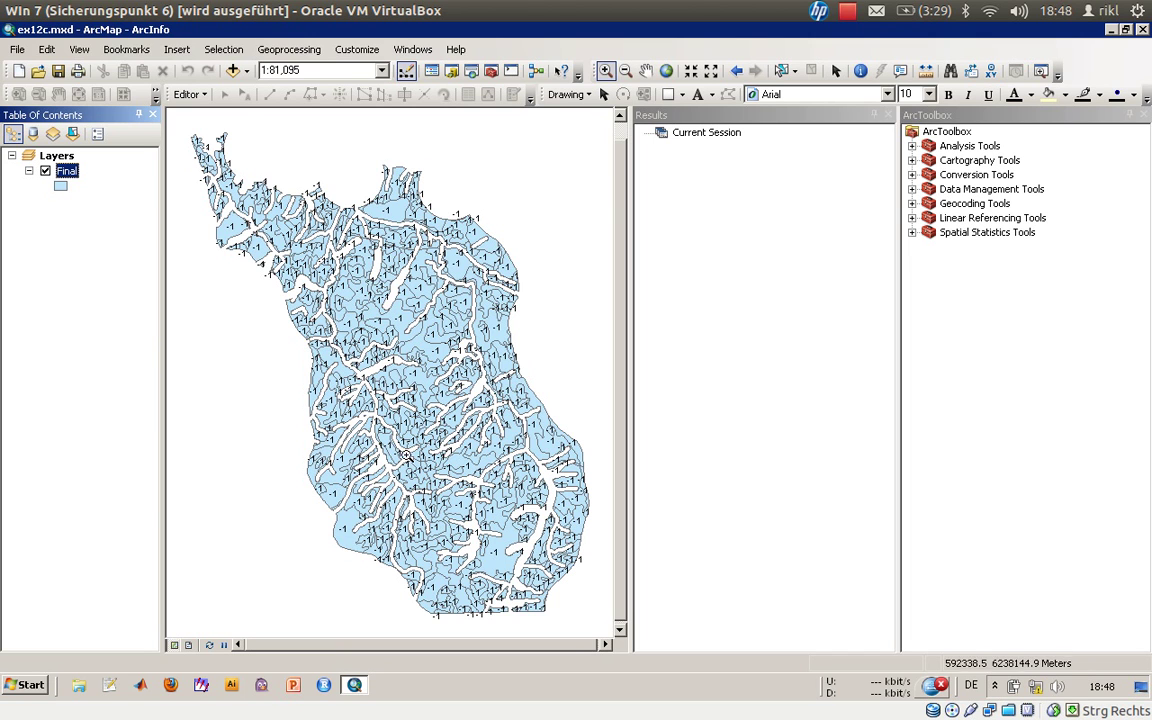
{"action": "right_click", "coordinate": [70, 176]}
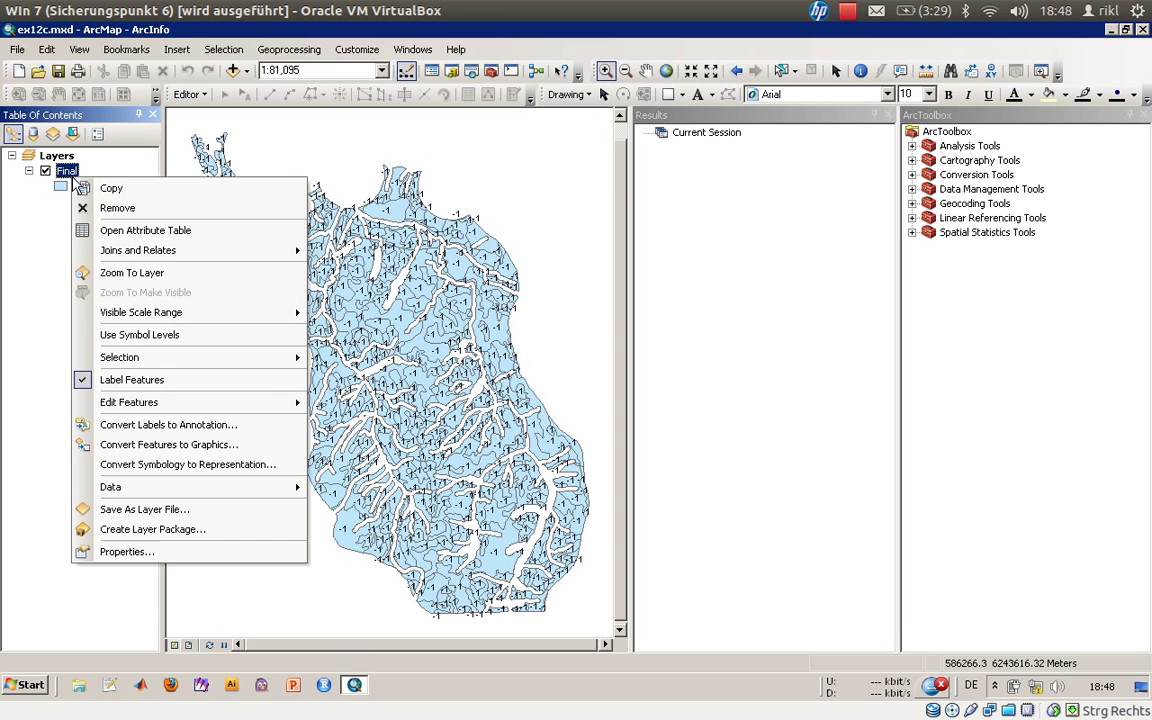
Step: Open Final's attribute table and browse its ValuePerMeter and Shape_Area values across 372 records
{"action": "left_click", "coordinate": [112, 208]}
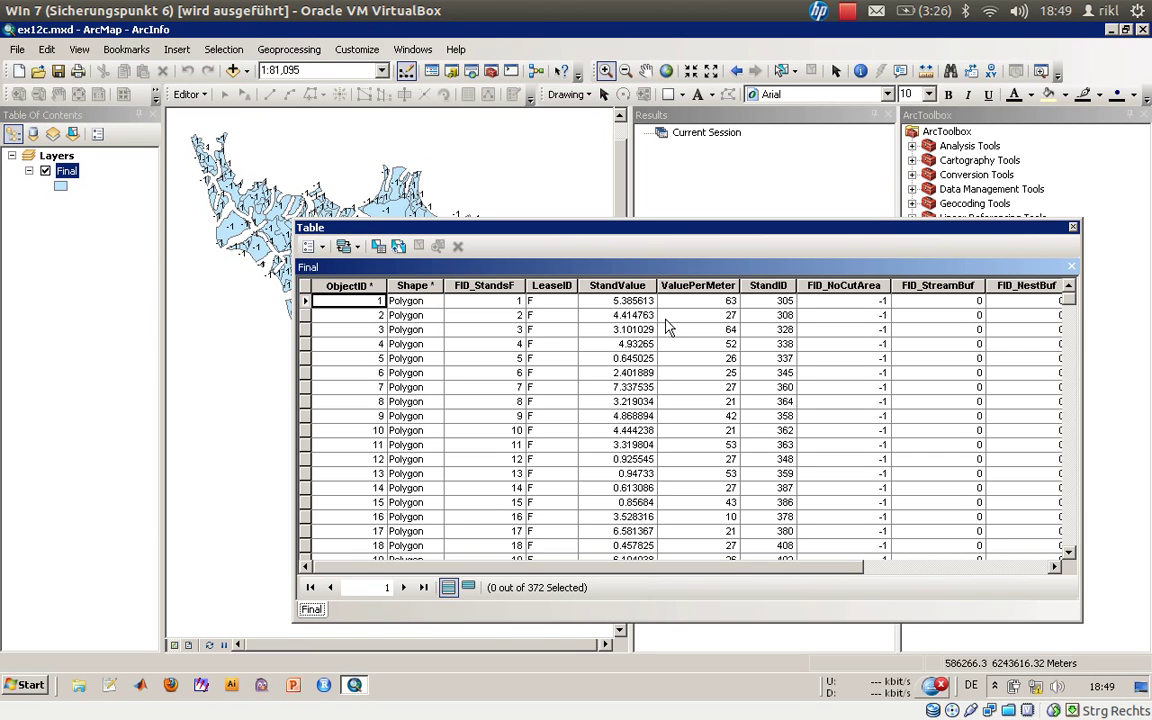
{"action": "left_click", "coordinate": [709, 287]}
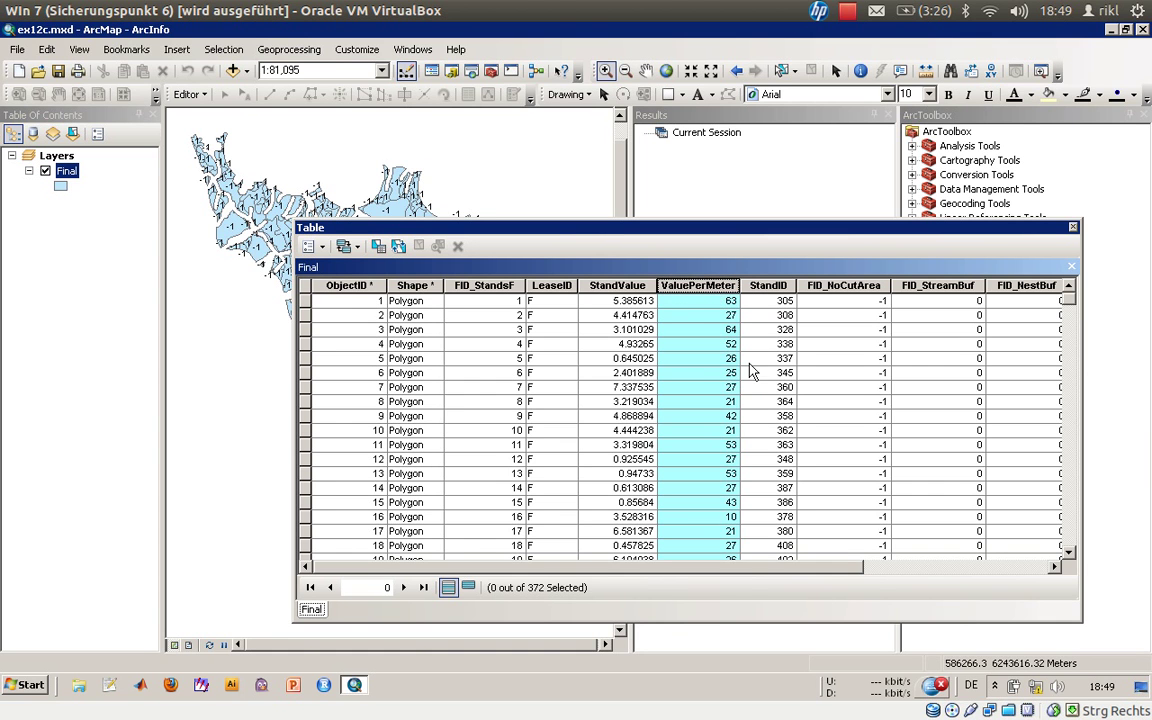
{"action": "scroll", "coordinate": [752, 390], "scroll_direction": "down", "scroll_amount": 20}
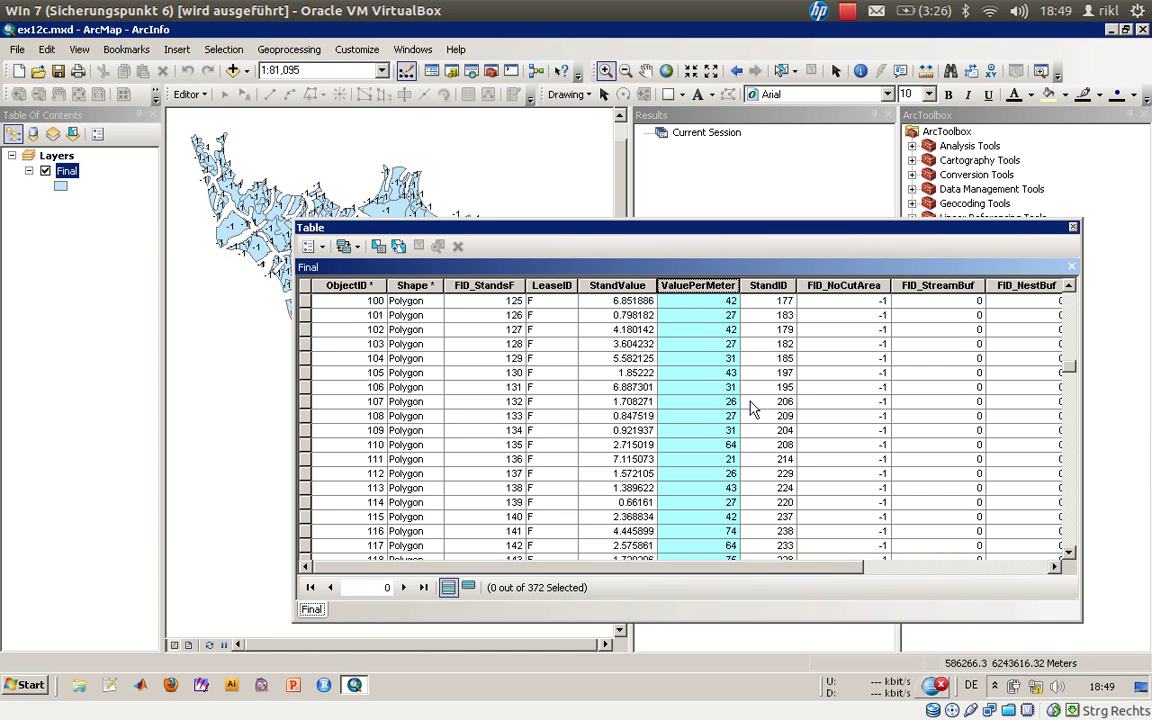
{"action": "scroll", "coordinate": [752, 410], "scroll_direction": "down", "scroll_amount": 20}
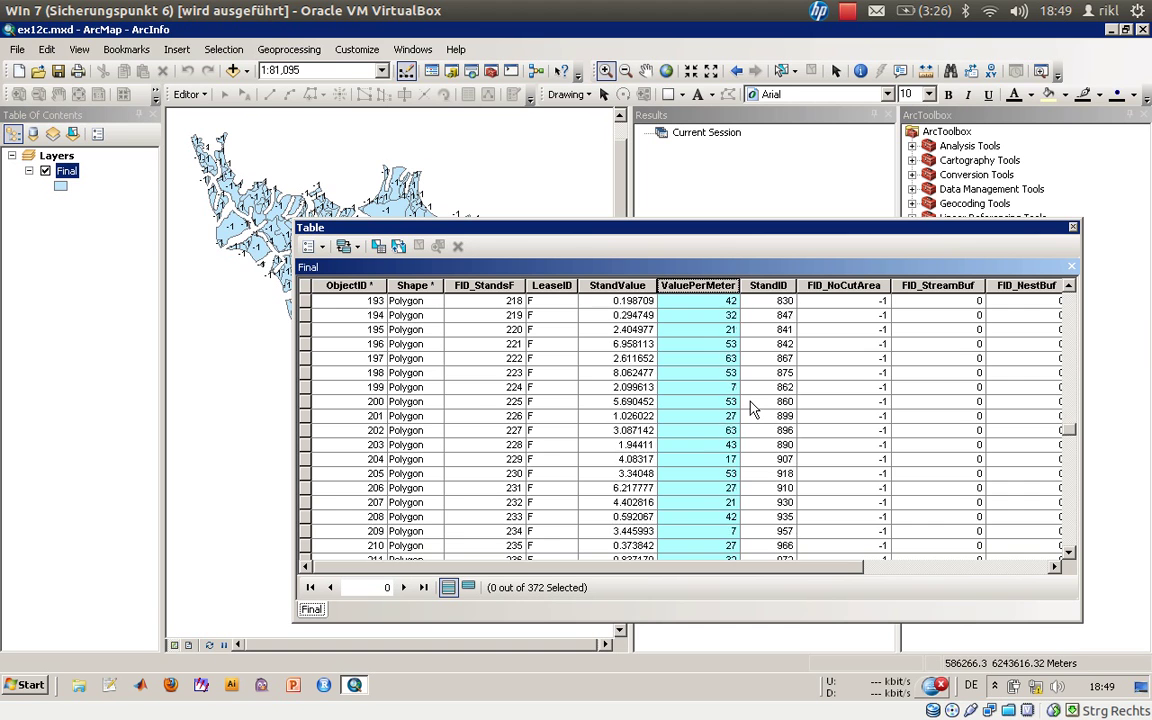
{"action": "scroll", "coordinate": [752, 410], "scroll_direction": "down", "scroll_amount": 20}
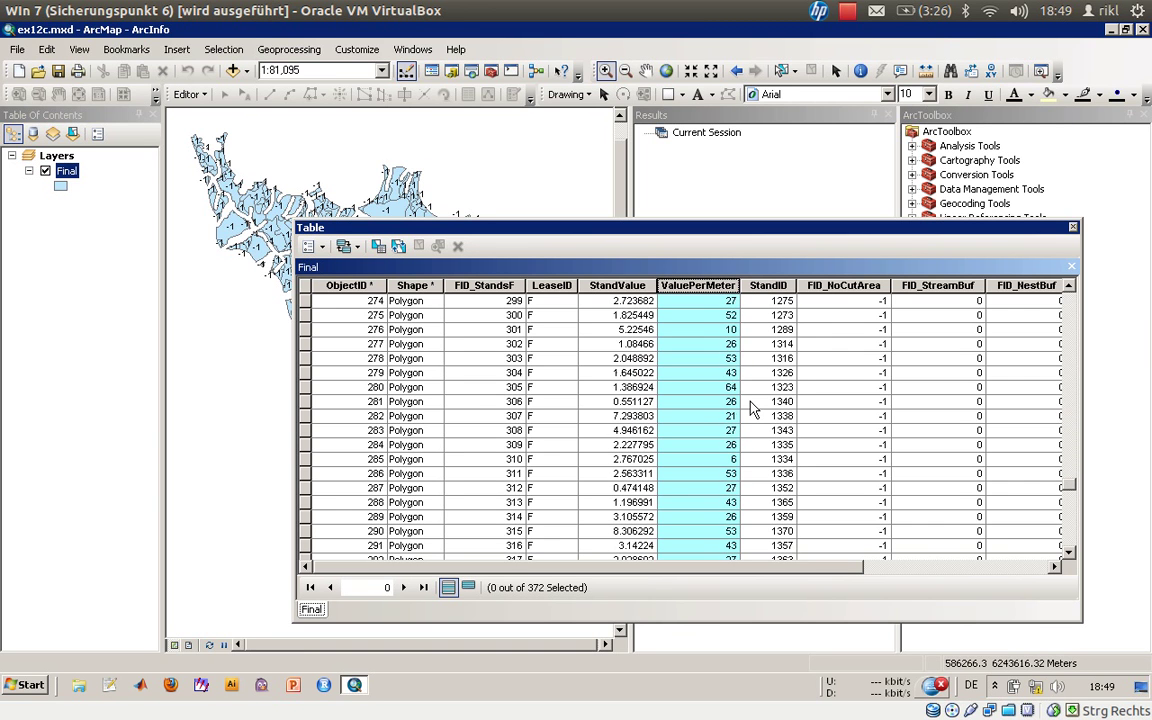
{"action": "scroll", "coordinate": [752, 410], "scroll_direction": "up", "scroll_amount": 20}
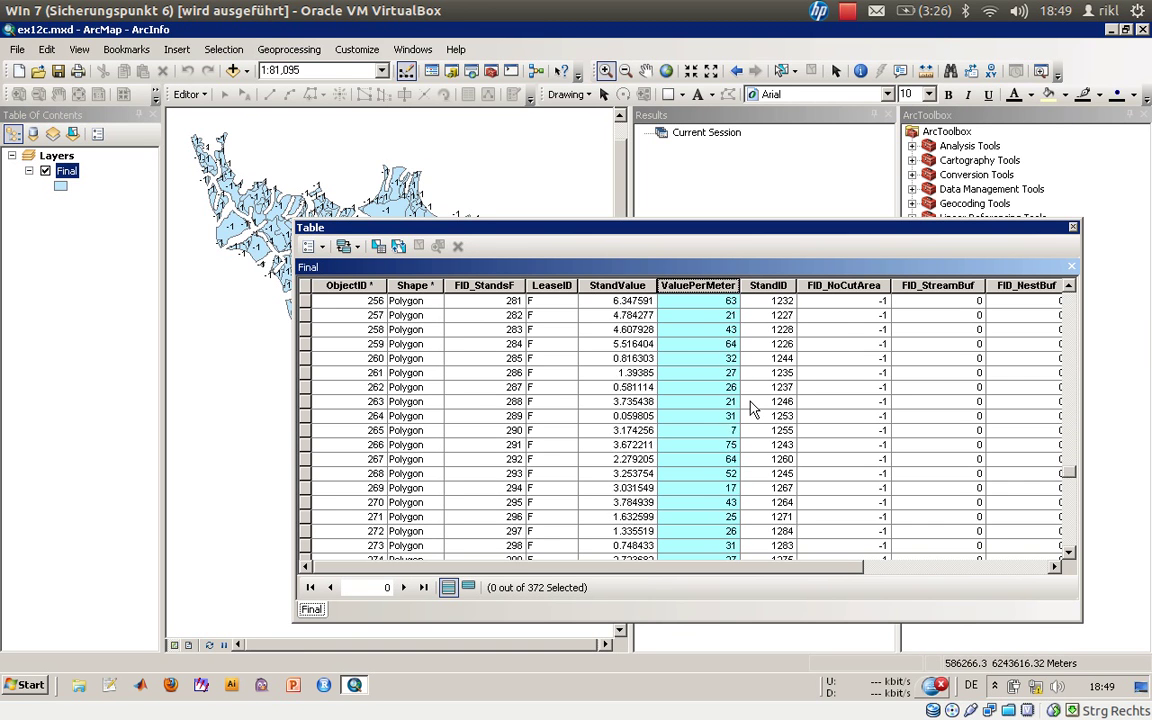
{"action": "scroll", "coordinate": [752, 410], "scroll_direction": "up", "scroll_amount": 20}
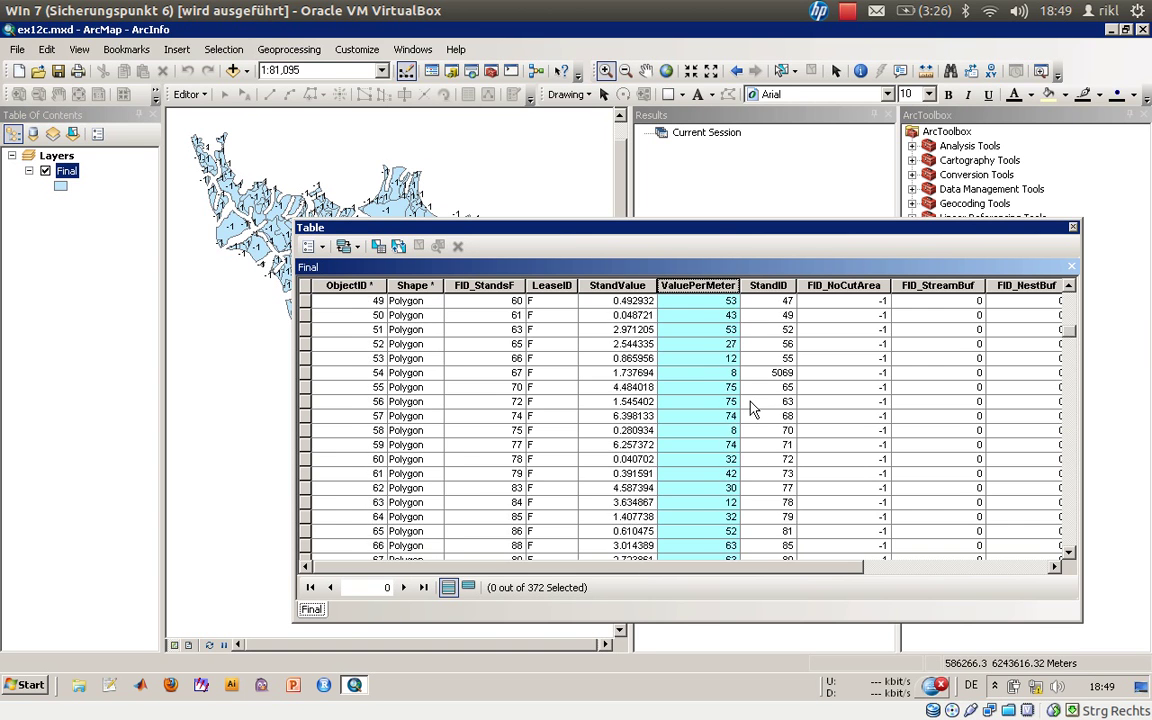
{"action": "left_click_drag", "start_coordinate": [807, 563], "coordinate": [997, 563]}
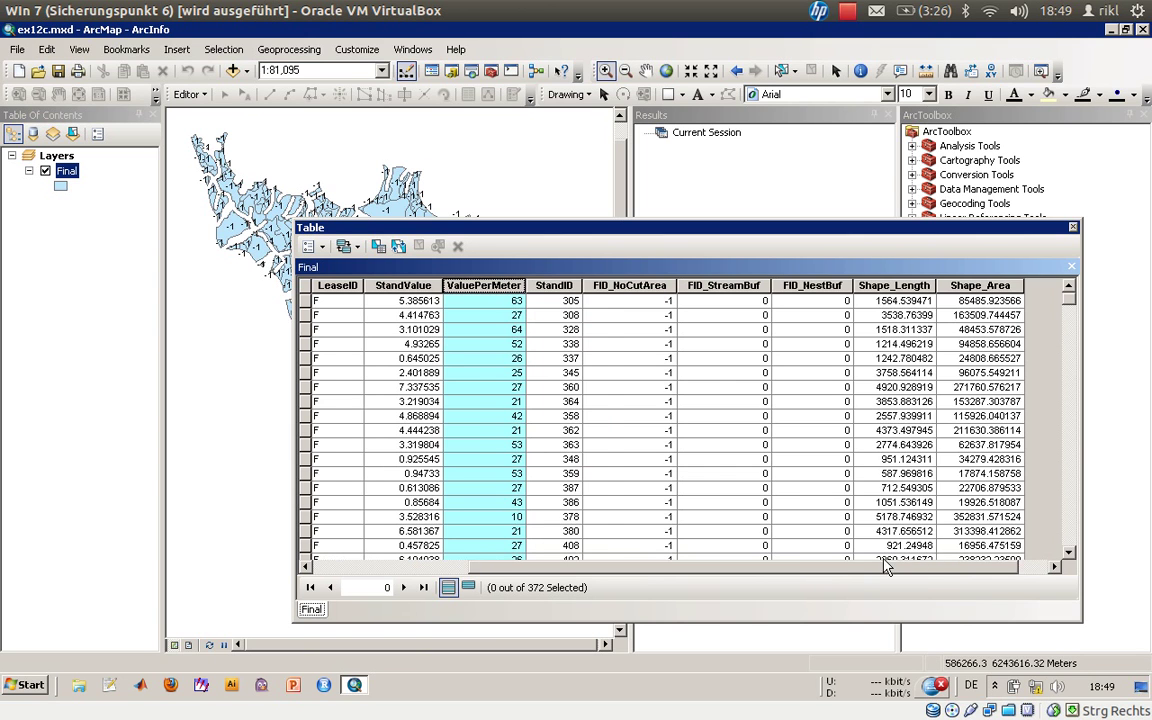
{"action": "left_click_drag", "start_coordinate": [885, 567], "coordinate": [795, 567]}
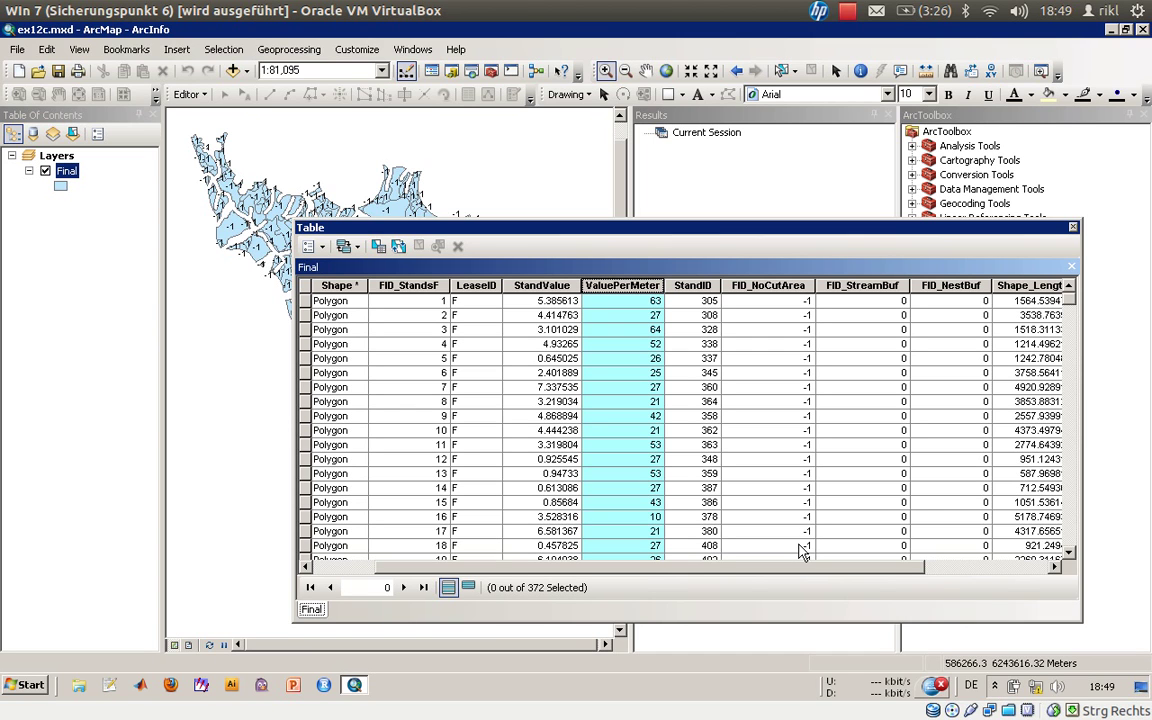
{"action": "right_click", "coordinate": [633, 291]}
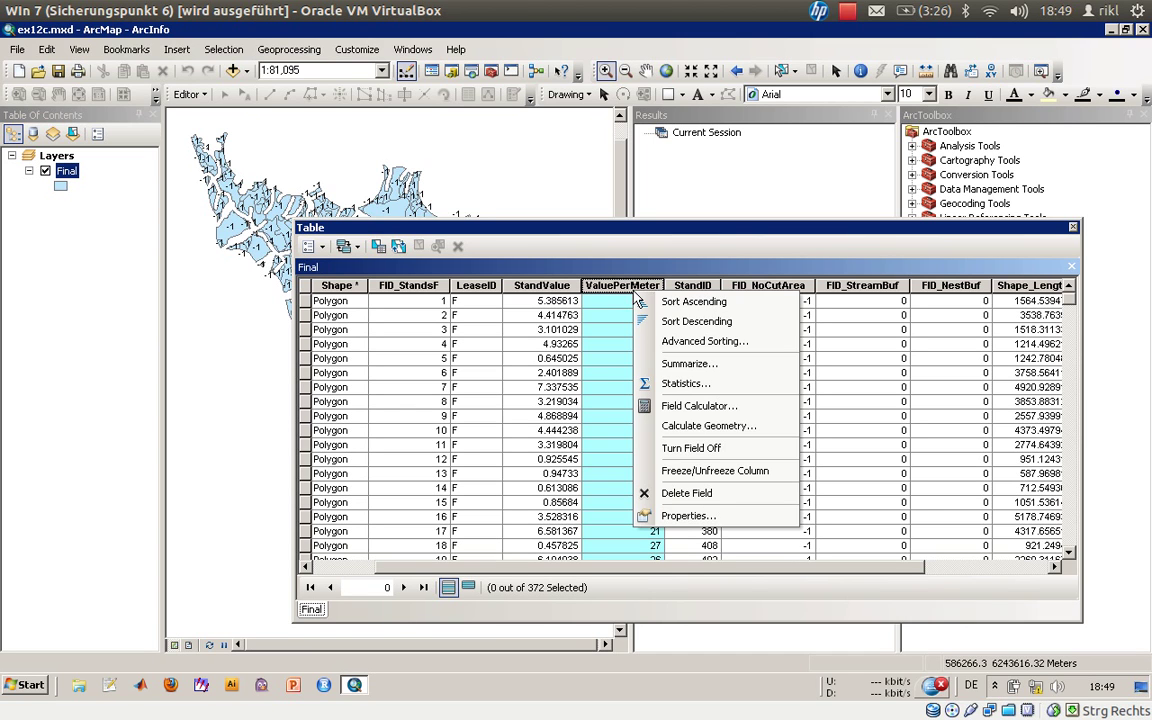
{"action": "left_click", "coordinate": [686, 415]}
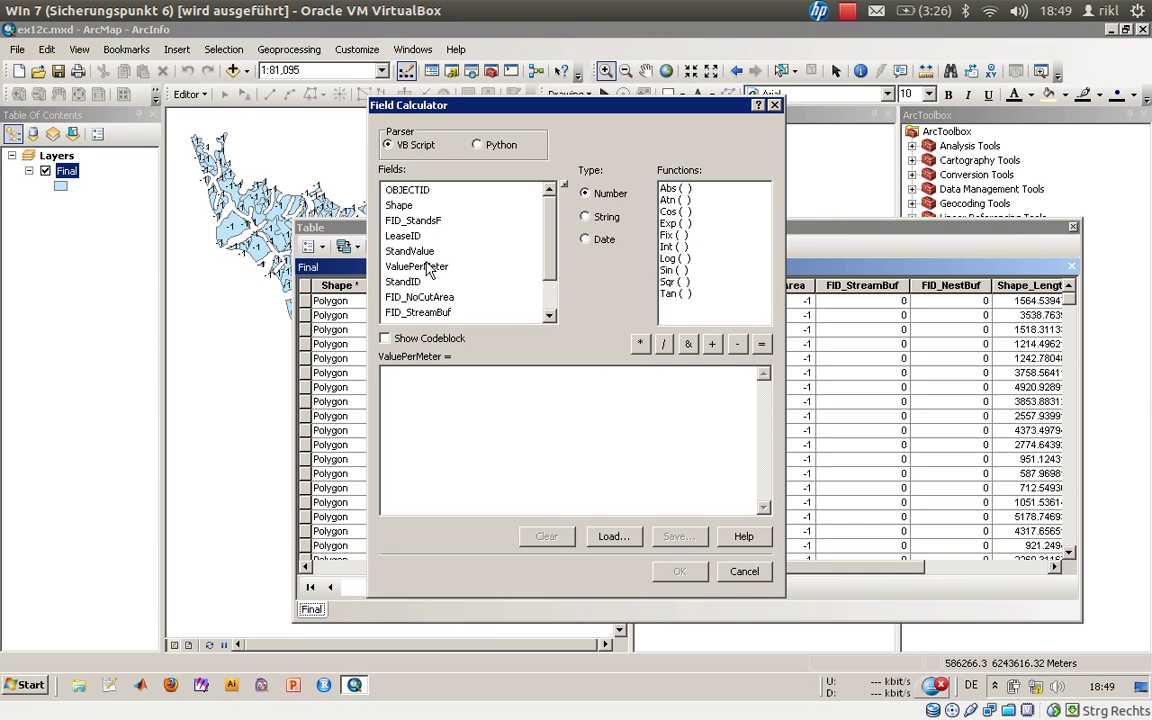
{"action": "left_click", "coordinate": [432, 267]}
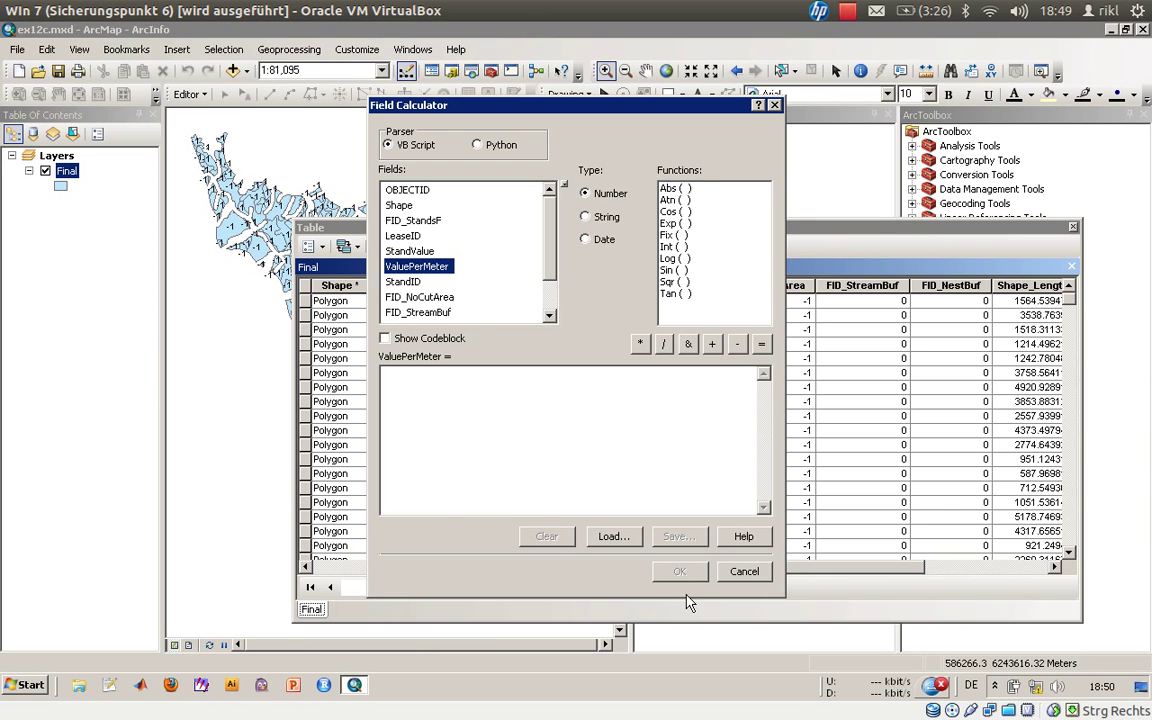
{"action": "left_click", "coordinate": [742, 572]}
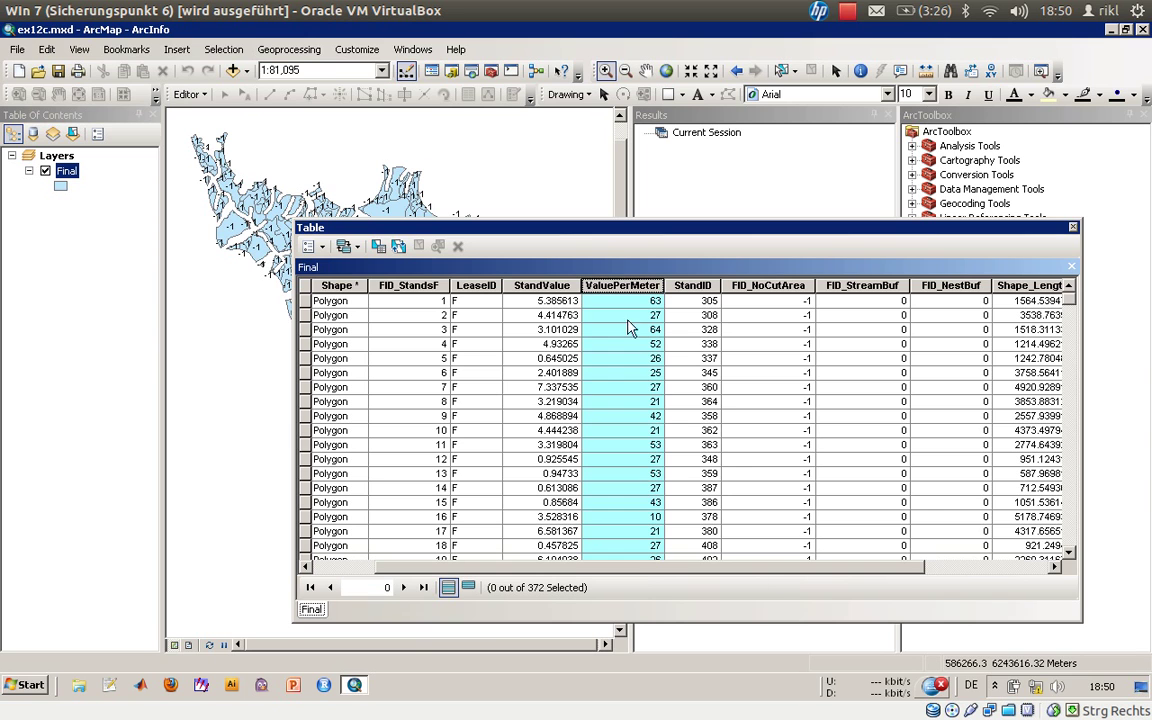
Step: Calculate StandValue as ValuePerMeter * Shape_Area / 1000000 in the Field Calculator
{"action": "right_click", "coordinate": [556, 287]}
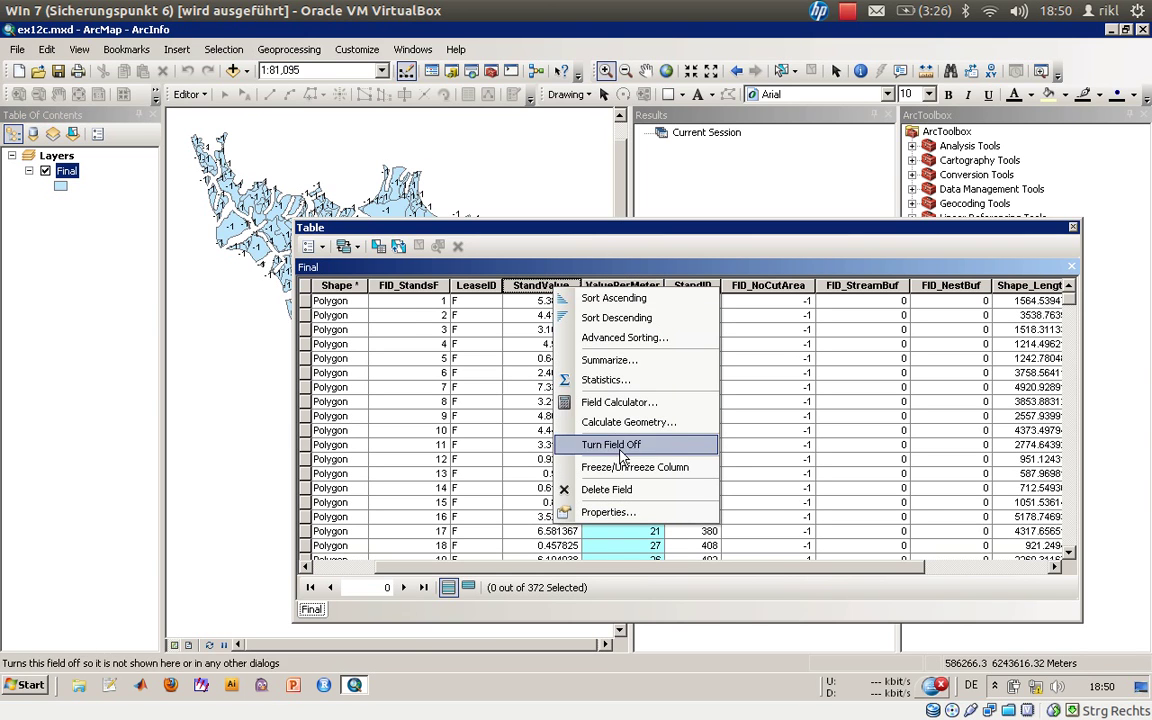
{"action": "left_click", "coordinate": [565, 402]}
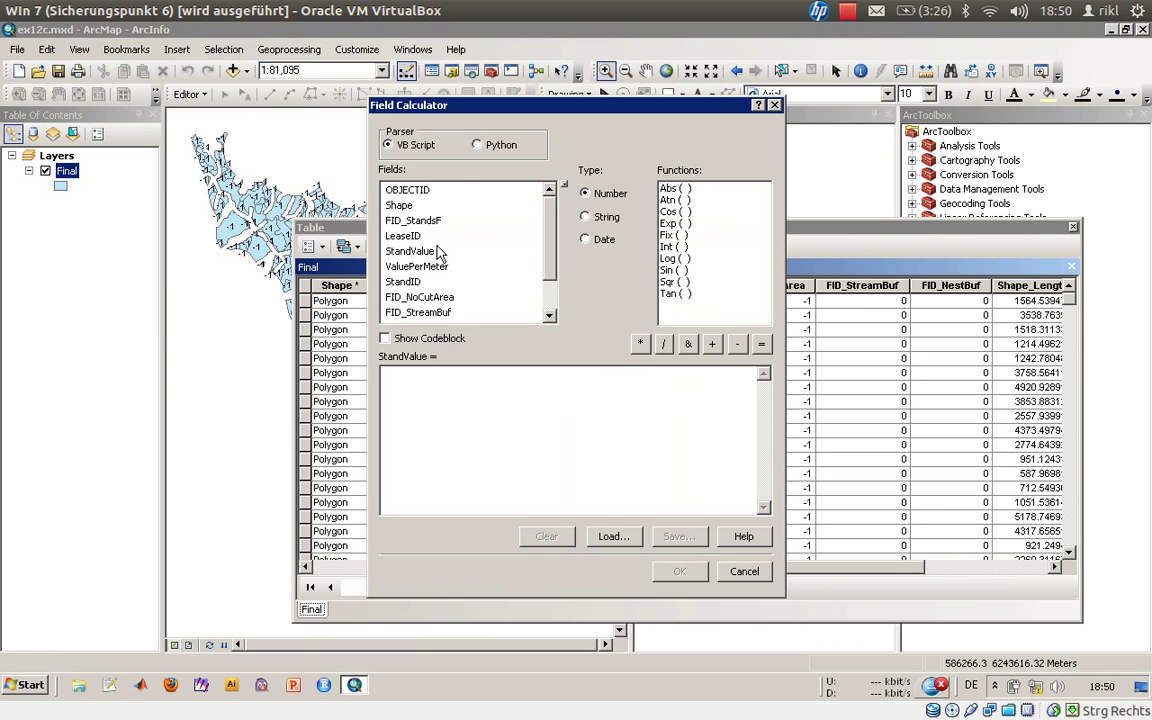
{"action": "double_click", "coordinate": [416, 266]}
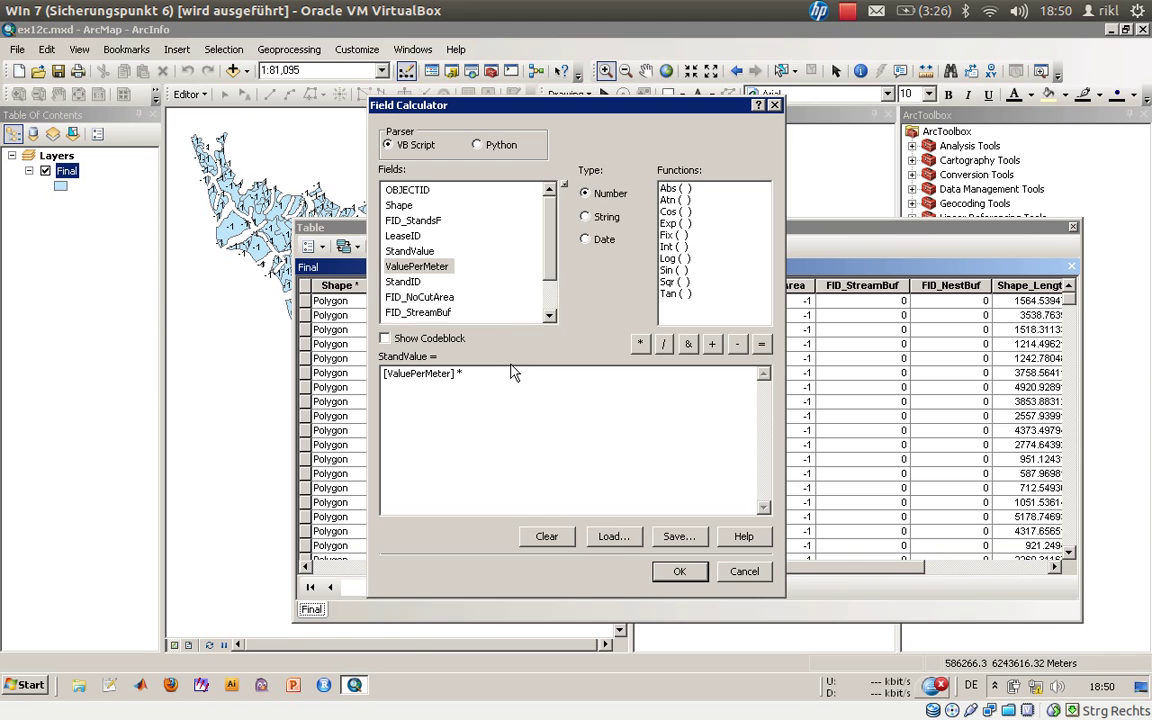
{"action": "scroll", "coordinate": [490, 240], "scroll_direction": "down", "scroll_amount": 1}
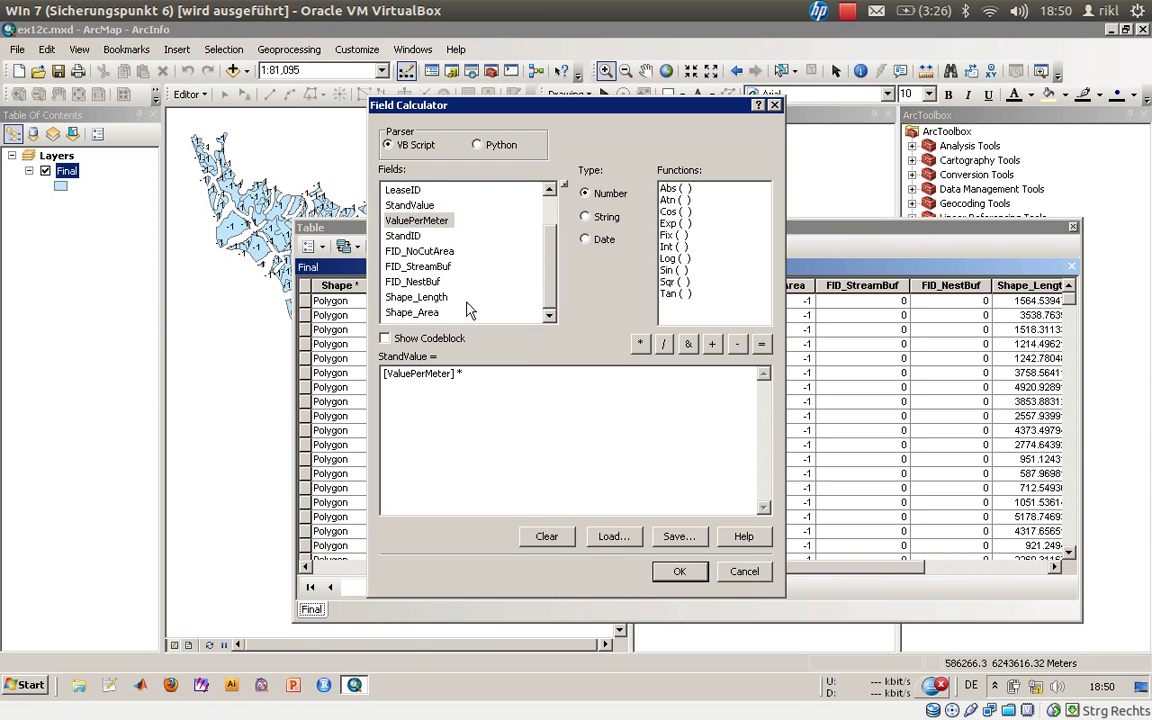
{"action": "double_click", "coordinate": [468, 312]}
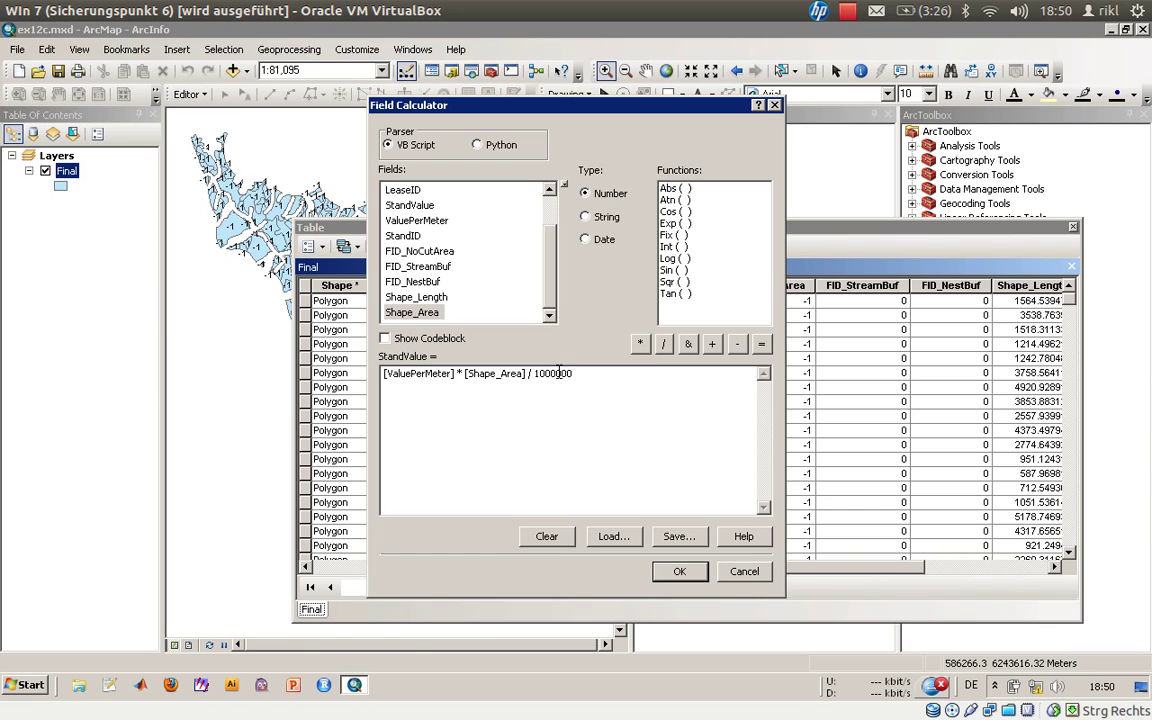
{"action": "left_click_drag", "start_coordinate": [558, 373], "coordinate": [583, 374]}
{"action": "left_click", "coordinate": [680, 574]}
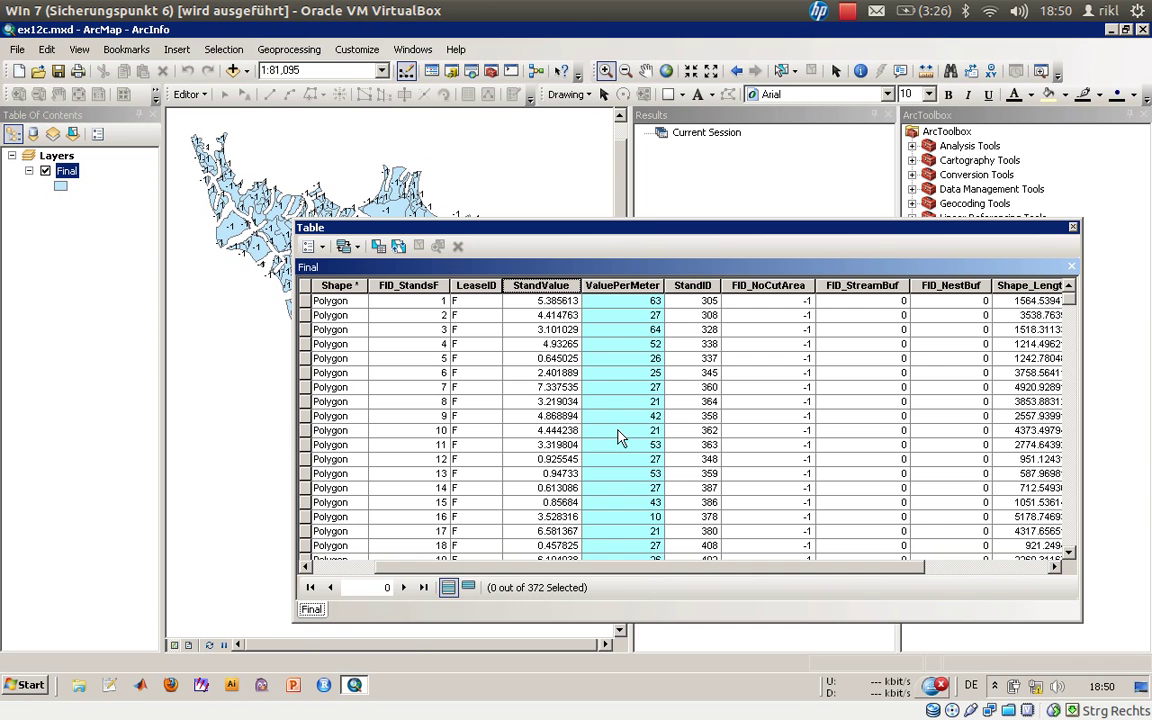
Step: Select the recalculated StandValue column and scroll through values such as 5.385613
{"action": "left_click", "coordinate": [512, 285]}
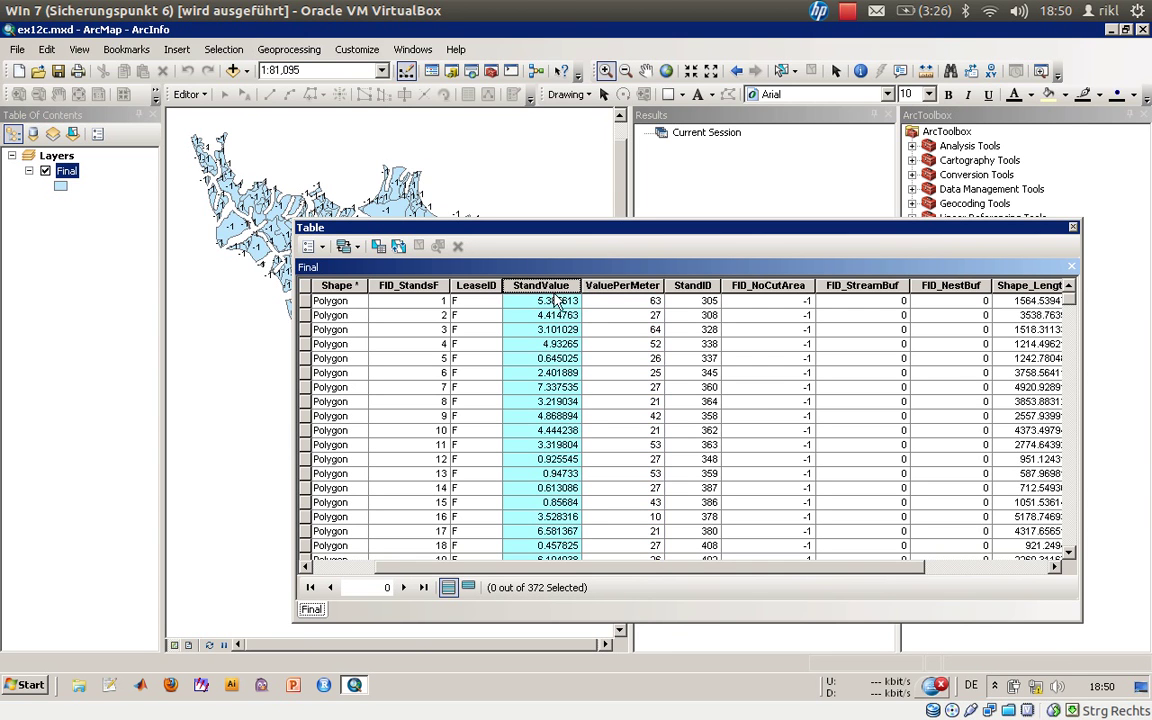
{"action": "left_click_drag", "start_coordinate": [1071, 298], "coordinate": [1075, 476]}
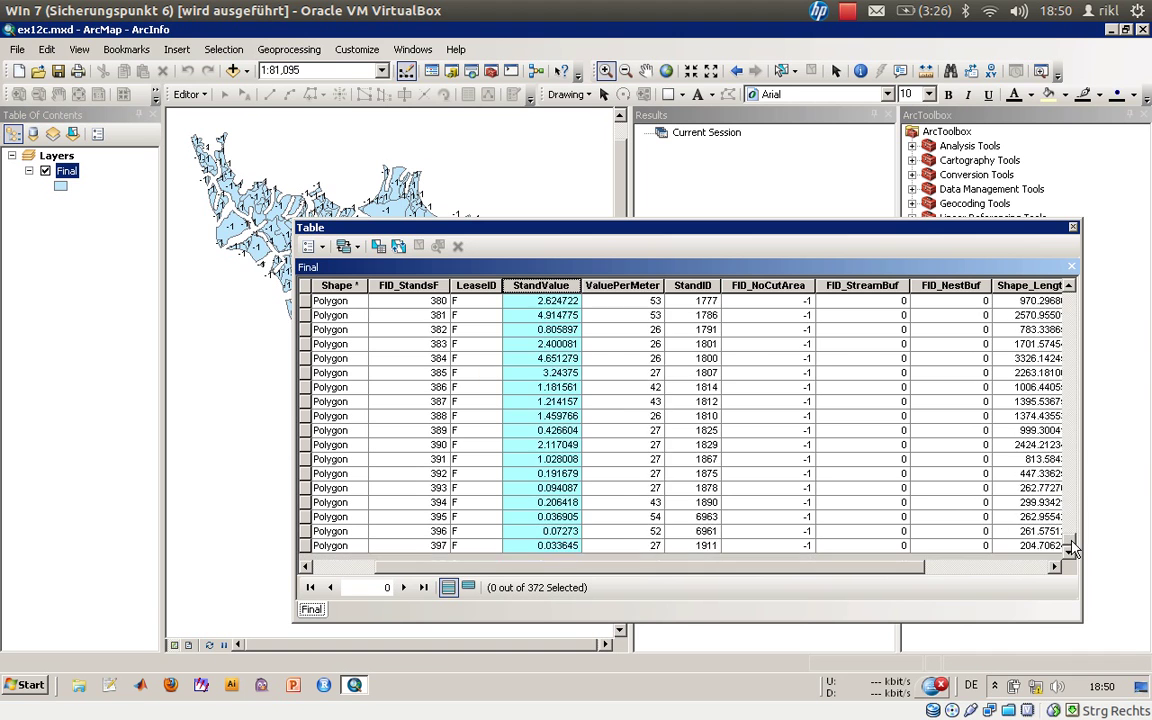
{"action": "left_click_drag", "start_coordinate": [1072, 346], "coordinate": [1018, 229]}
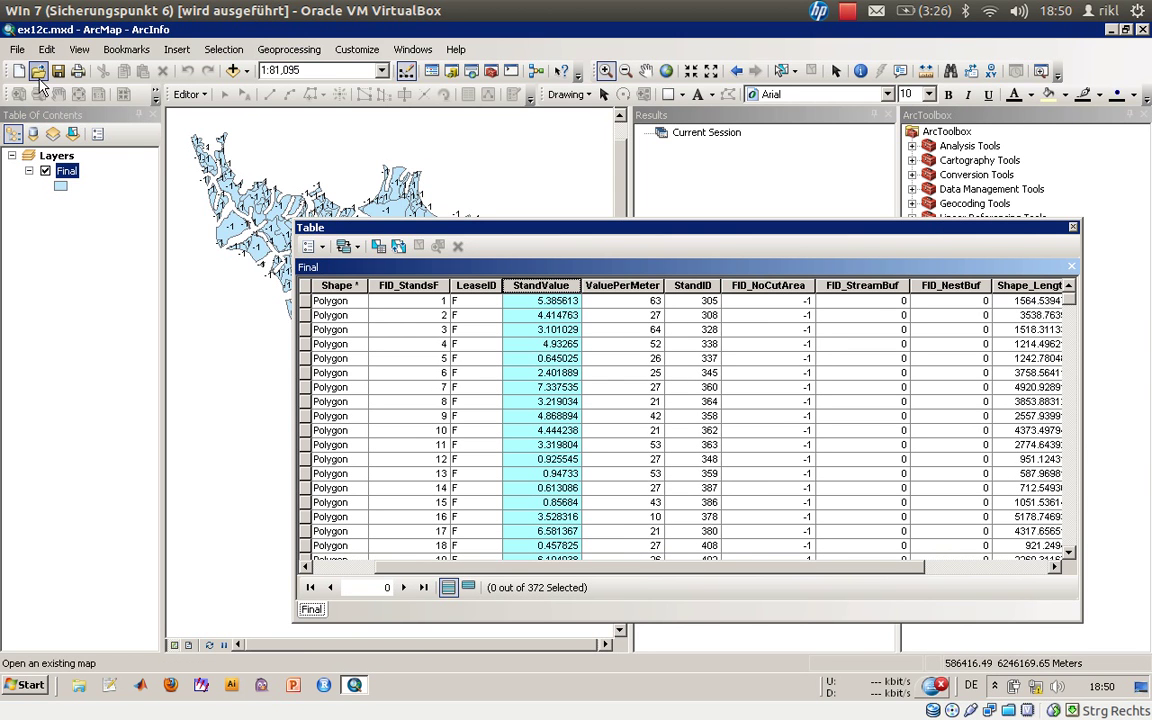
Step: Add the Stands dataset from Tongass.mdb to the map
{"action": "left_click", "coordinate": [232, 71]}
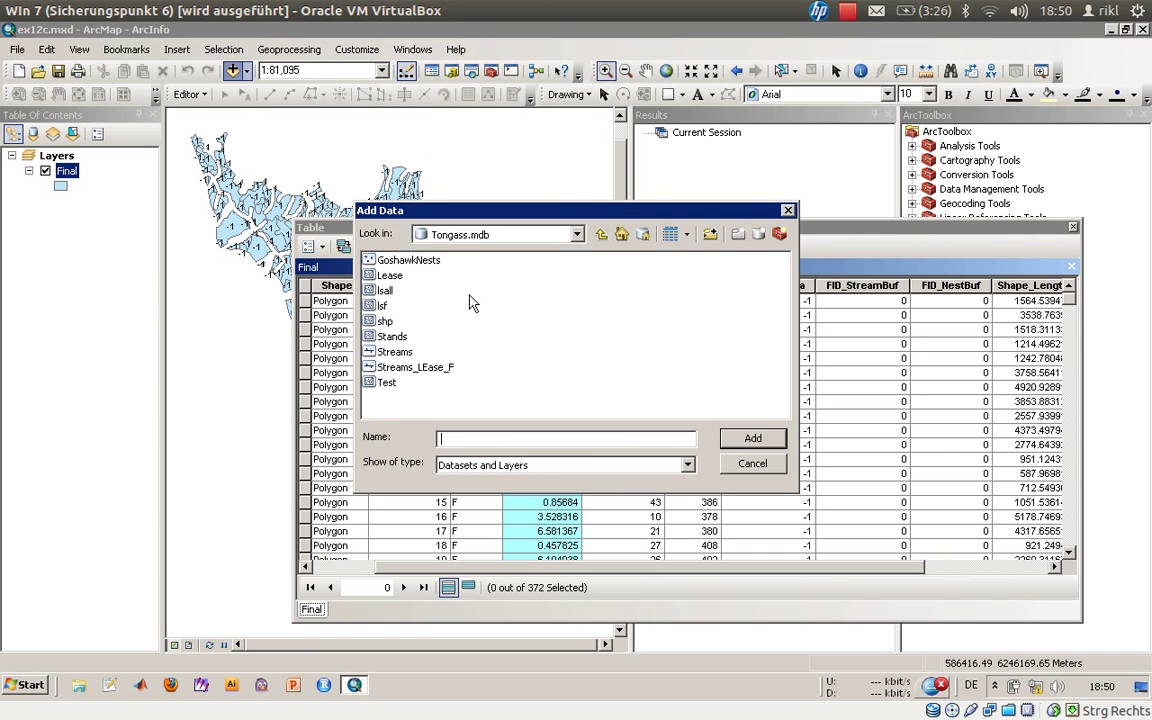
{"action": "left_click", "coordinate": [381, 339]}
{"action": "double_click", "coordinate": [381, 339]}
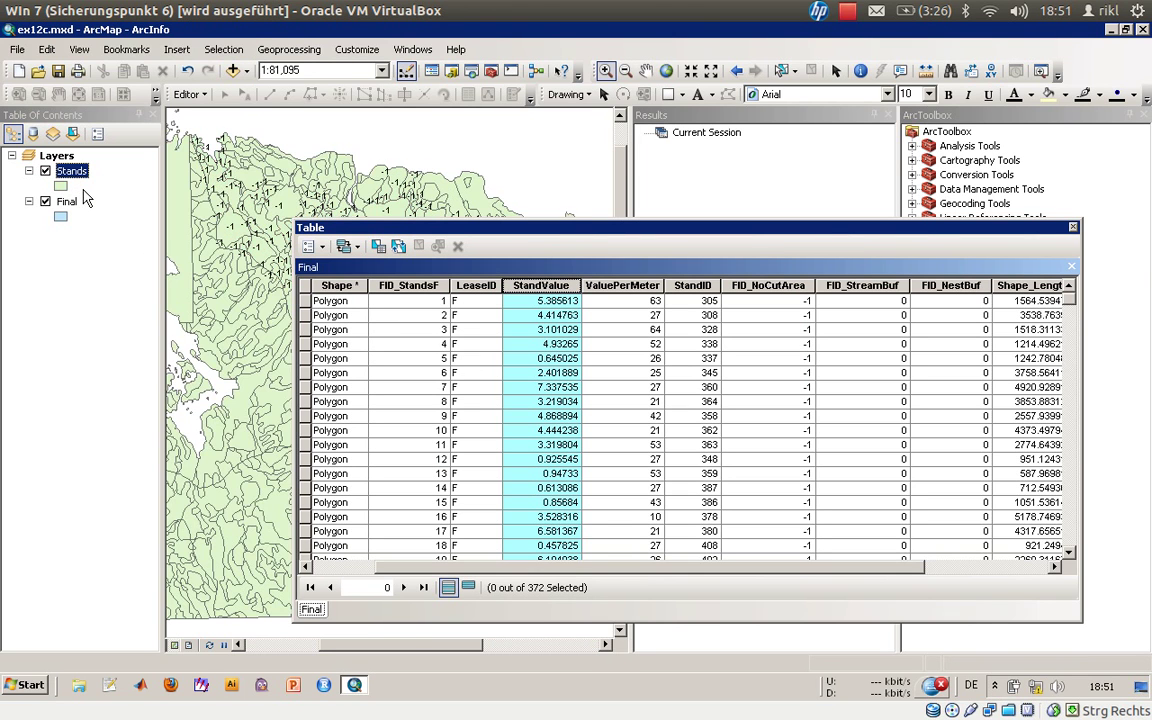
Step: Open the Stands attribute table and move it aside to uncover the map
{"action": "right_click", "coordinate": [75, 177]}
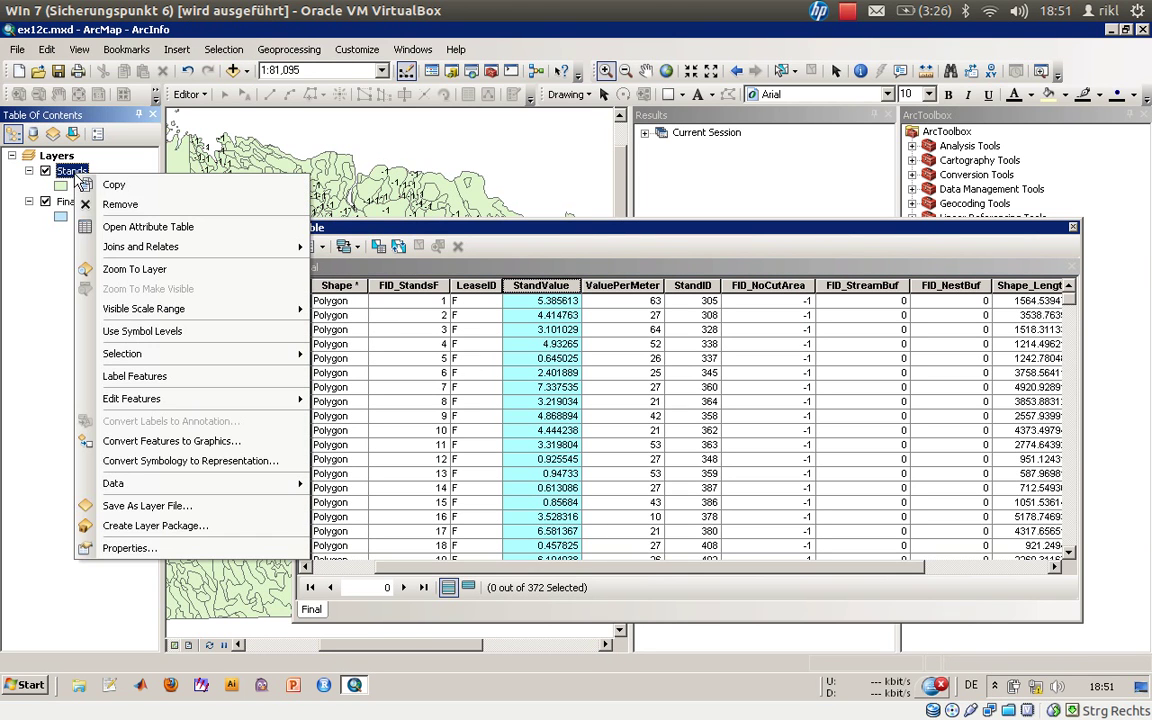
{"action": "left_click", "coordinate": [128, 228]}
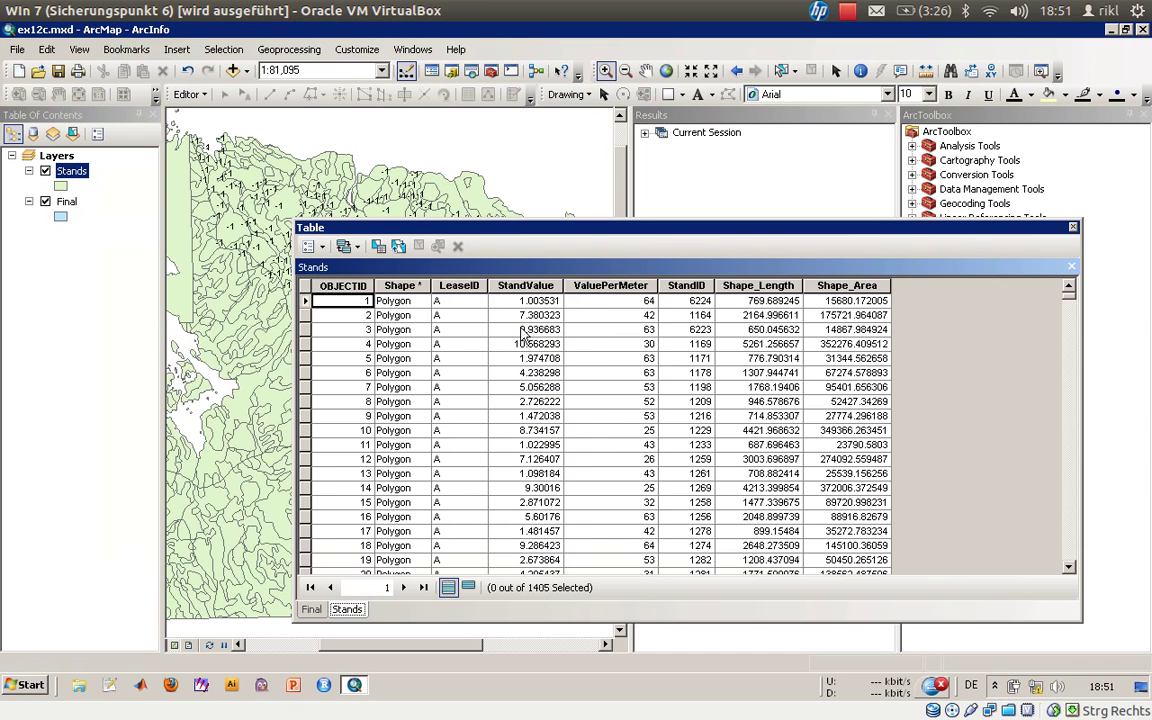
{"action": "left_click", "coordinate": [518, 284]}
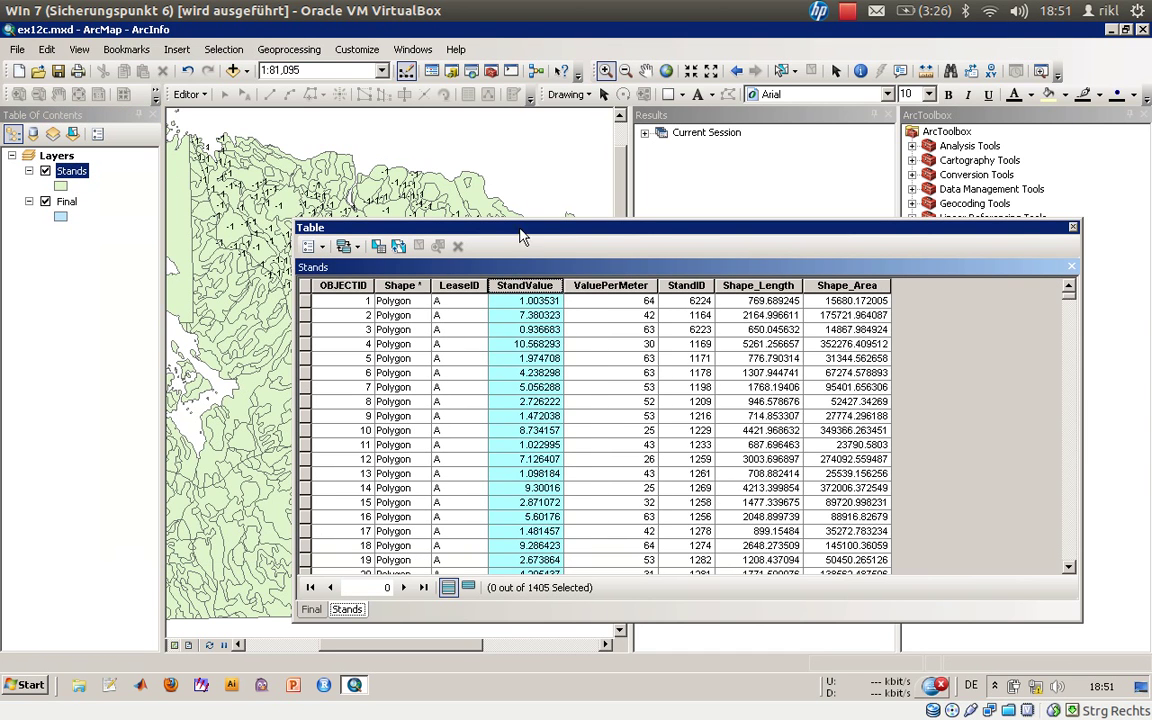
{"action": "left_click_drag", "start_coordinate": [507, 236], "coordinate": [713, 236]}
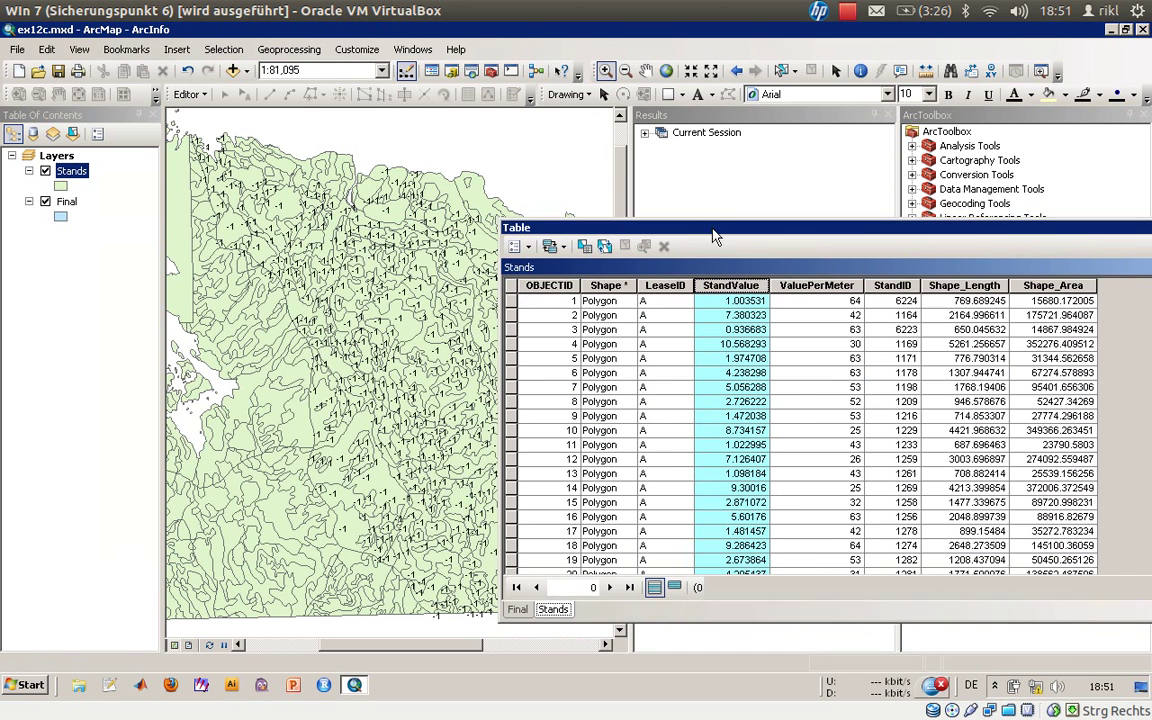
{"action": "left_click", "coordinate": [660, 310]}
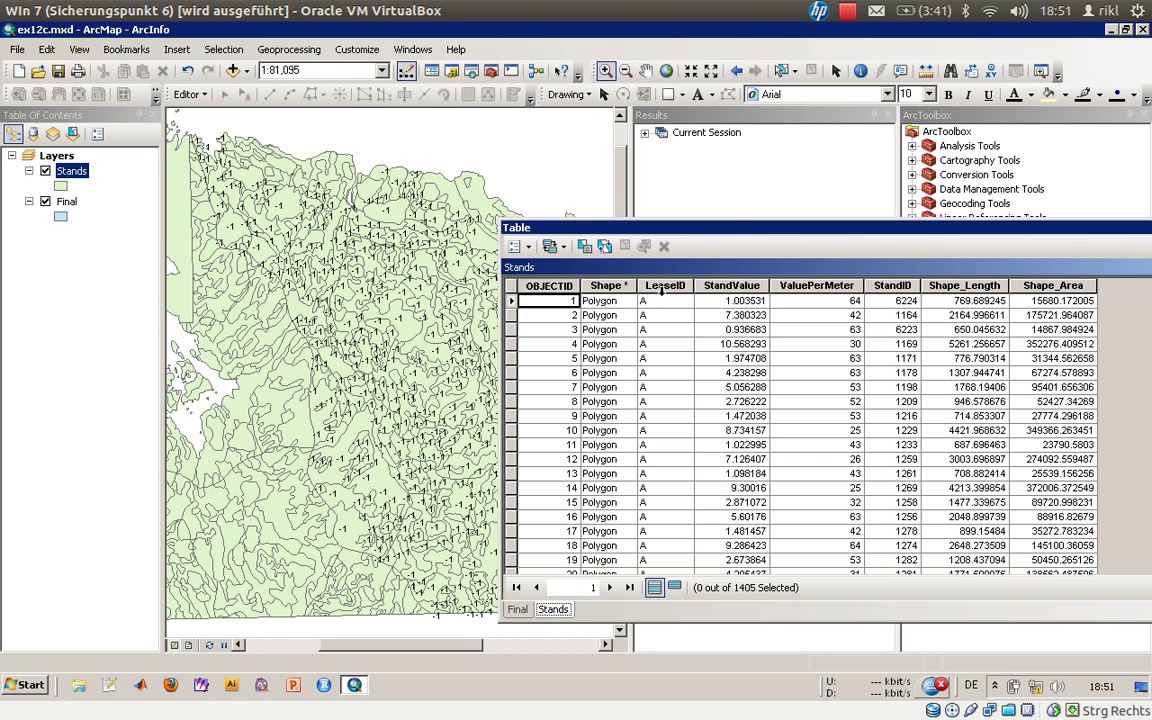
{"action": "left_click", "coordinate": [661, 288]}
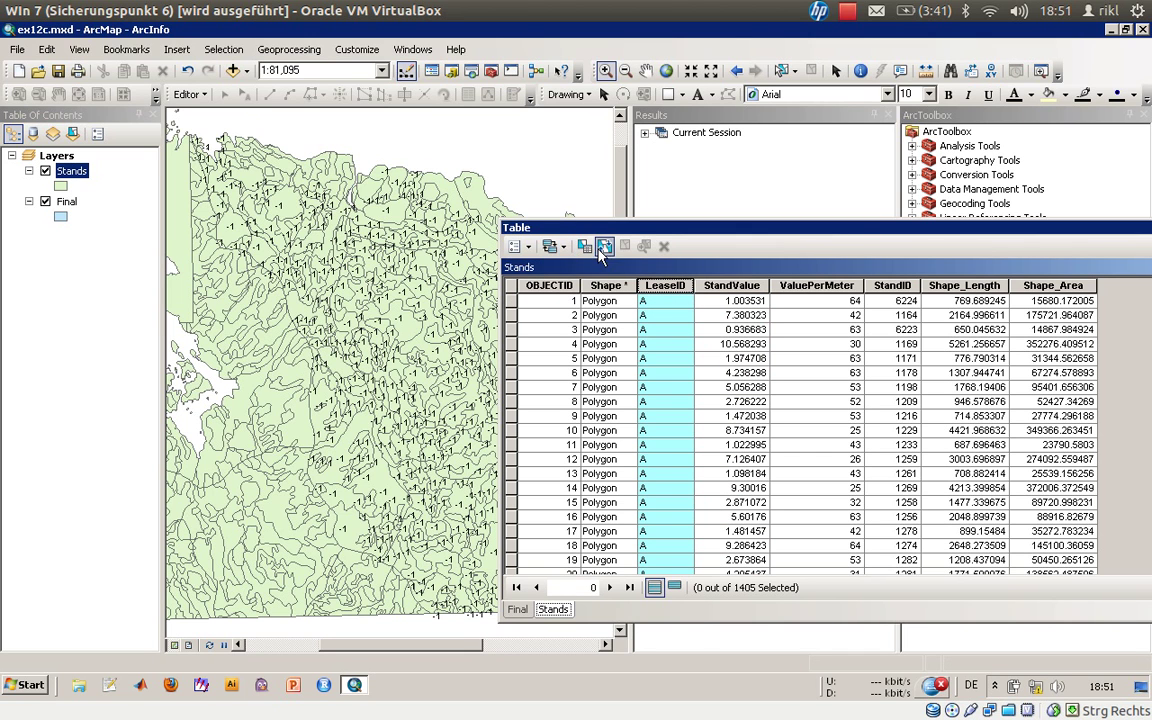
Step: Start a Select By Attributes query on LeaseID with an equals sign, dismissing the error
{"action": "left_click", "coordinate": [516, 246]}
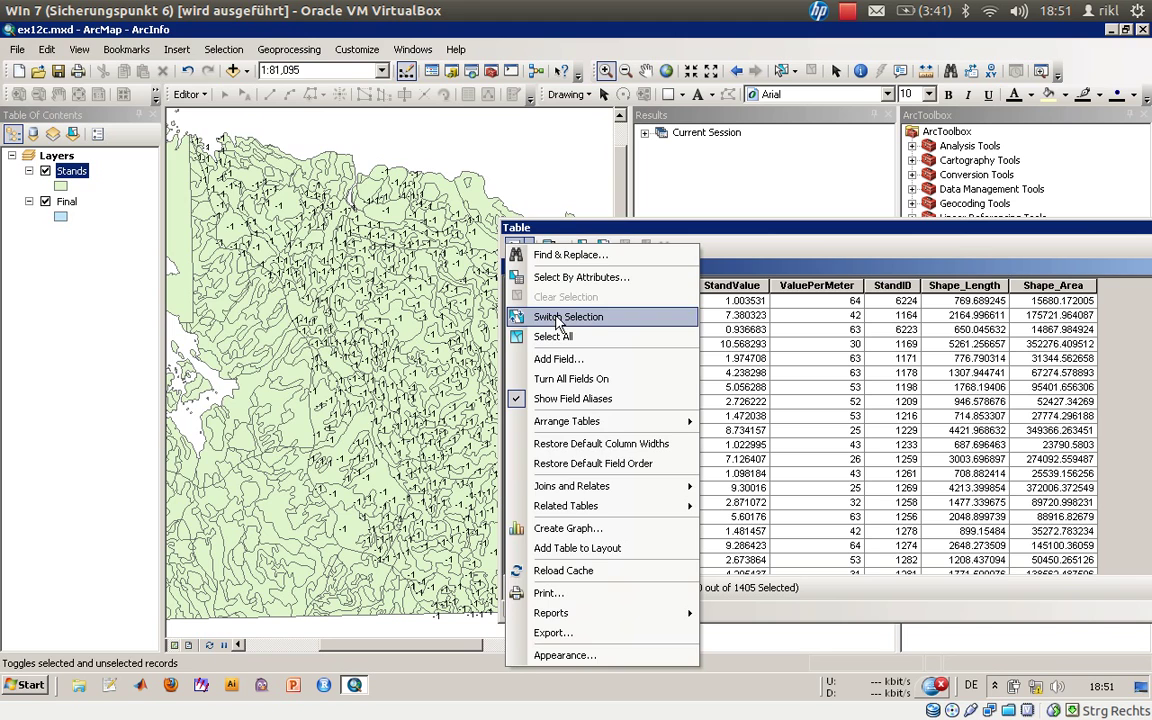
{"action": "left_click", "coordinate": [552, 278]}
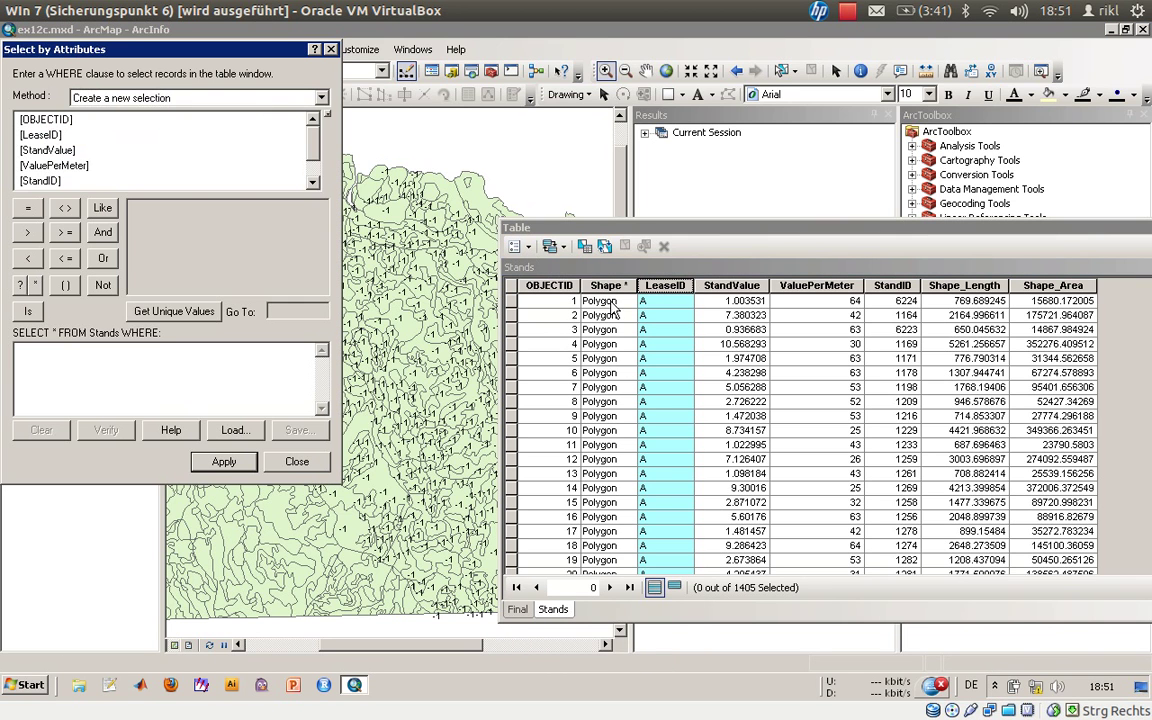
{"action": "double_click", "coordinate": [55, 134]}
{"action": "left_click", "coordinate": [28, 209]}
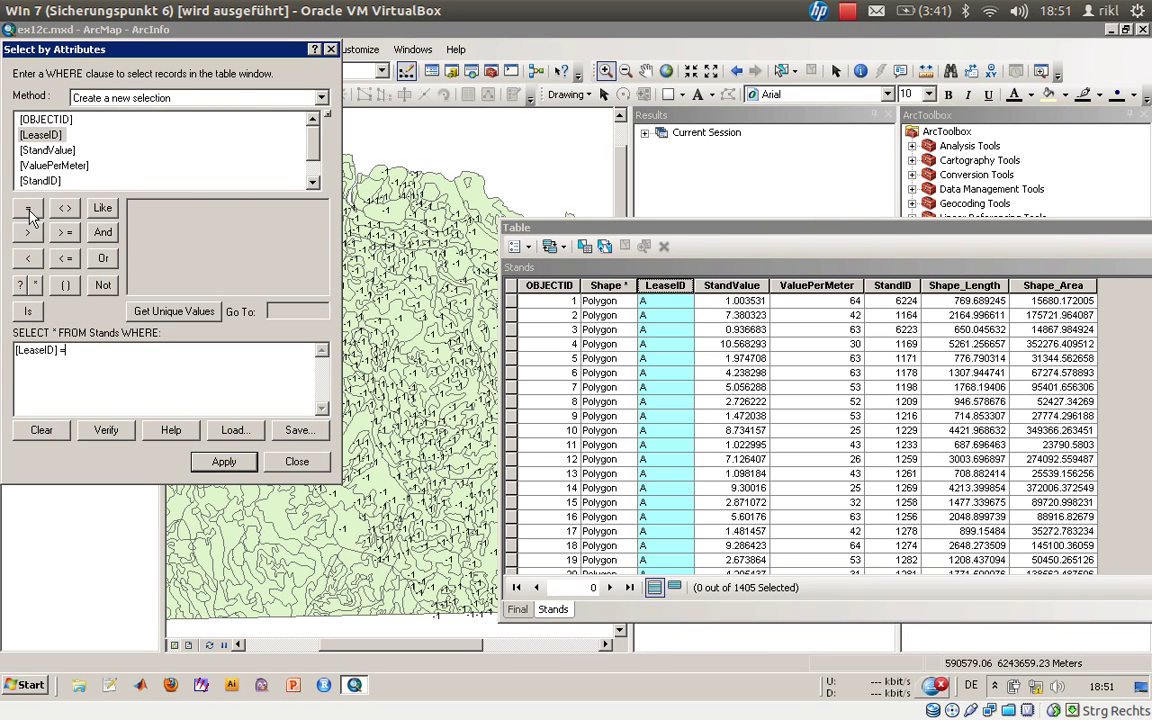
{"action": "left_click", "coordinate": [224, 461]}
{"action": "left_click", "coordinate": [706, 425]}
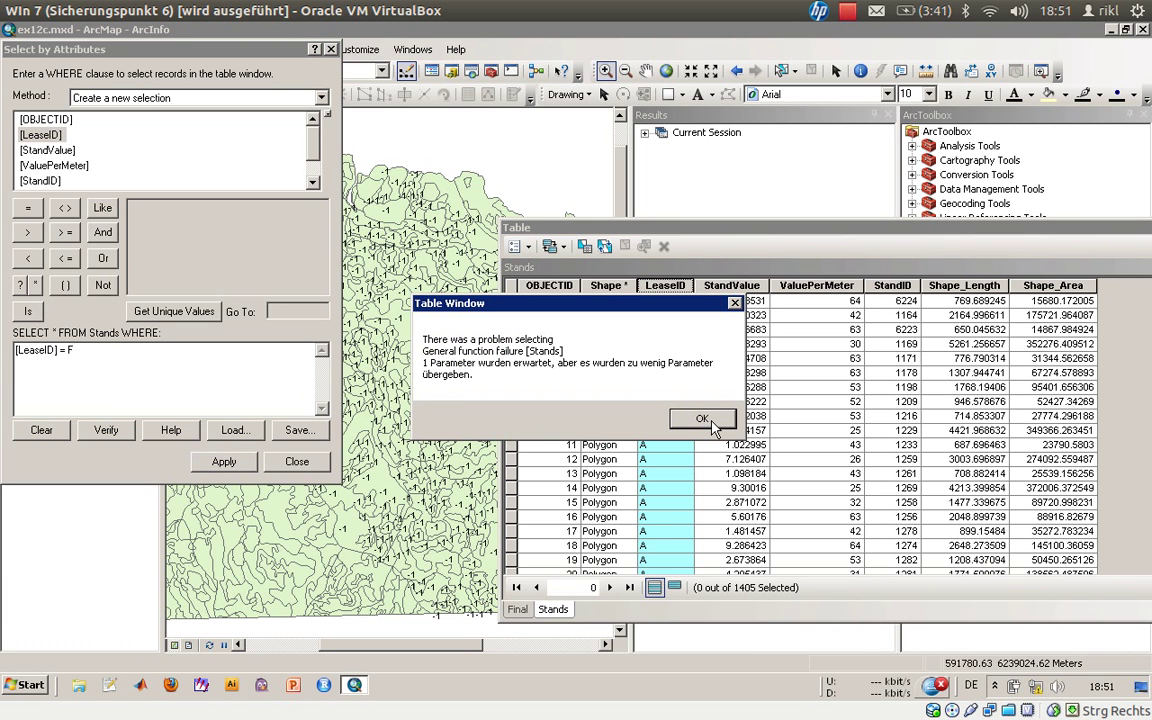
{"action": "left_click", "coordinate": [708, 421]}
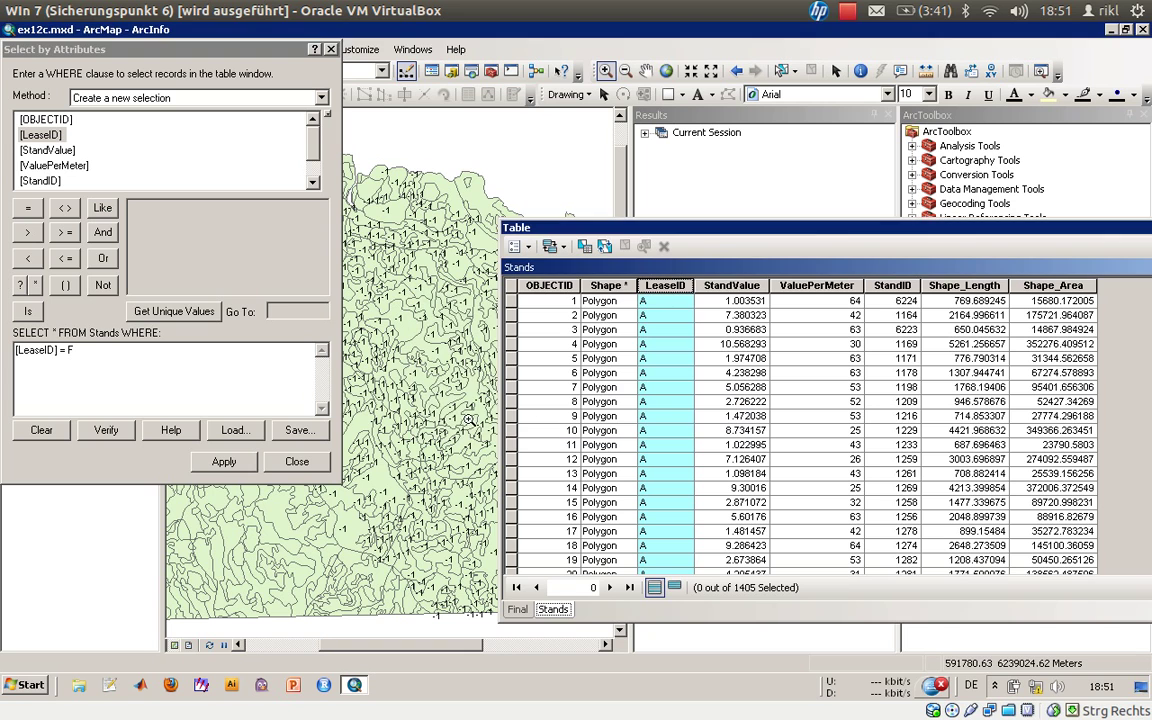
Step: Complete the query as [LeaseID] = 'F' and apply it, selecting 397 stands
{"action": "left_click", "coordinate": [80, 357]}
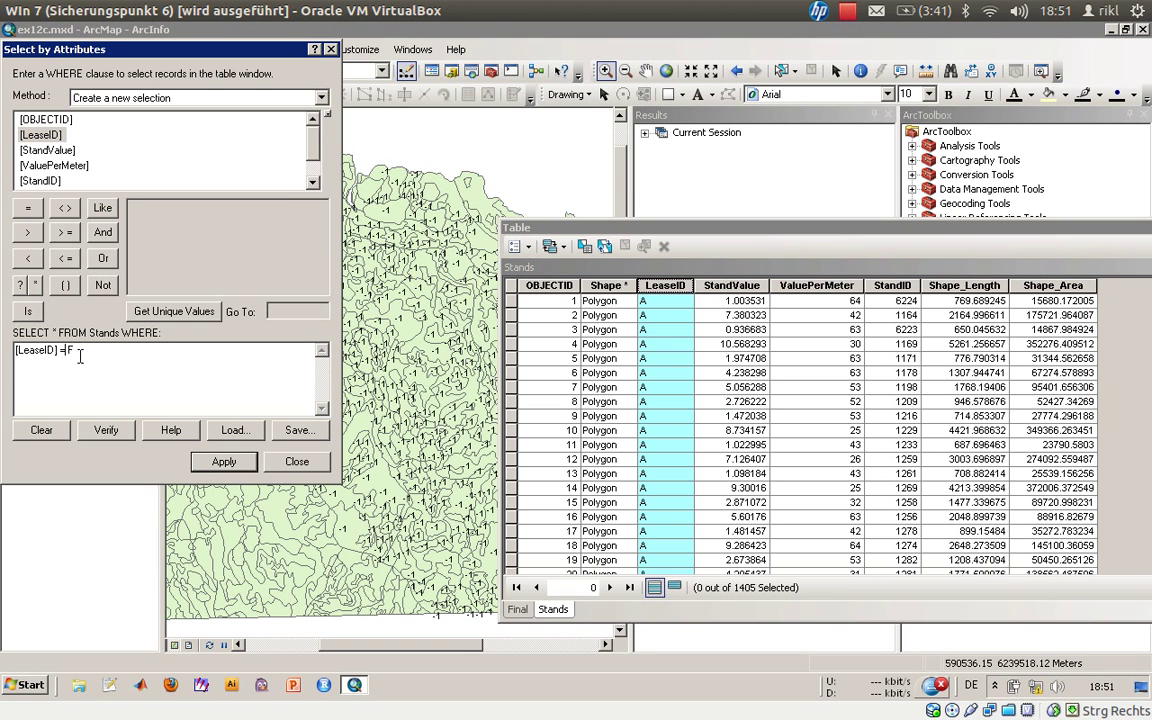
{"action": "left_click", "coordinate": [158, 312]}
{"action": "double_click", "coordinate": [141, 269]}
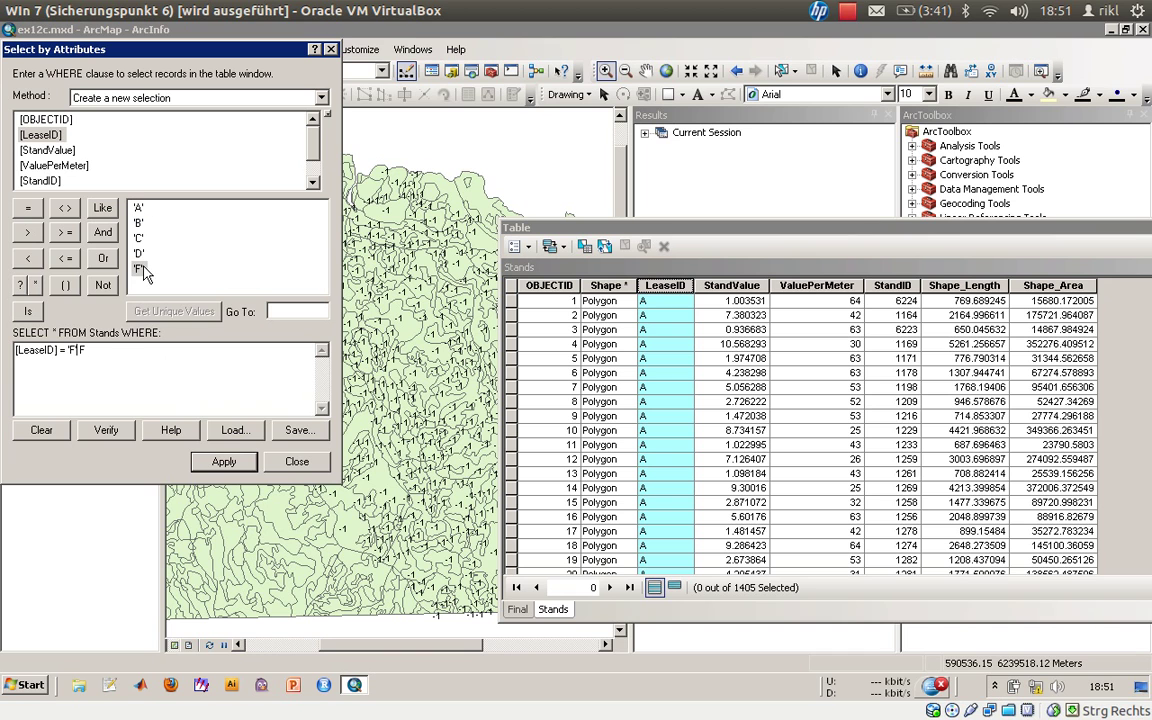
{"action": "key", "text": "Delete"}
{"action": "left_click", "coordinate": [224, 461]}
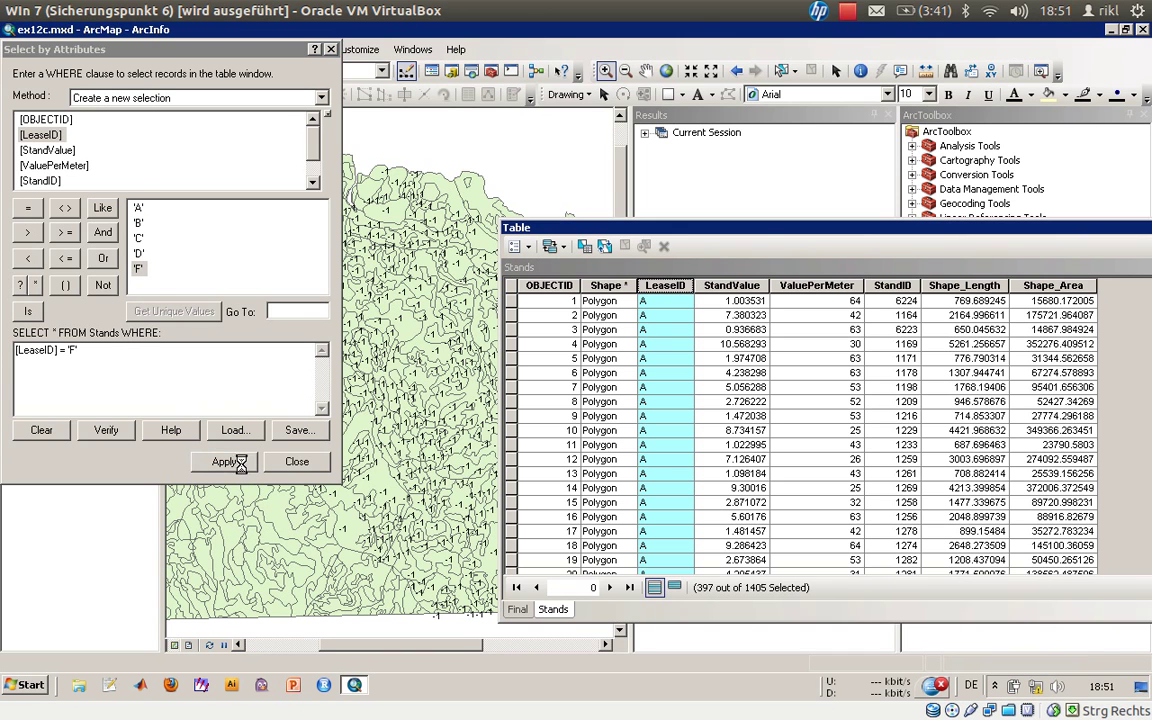
{"action": "left_click", "coordinate": [296, 461]}
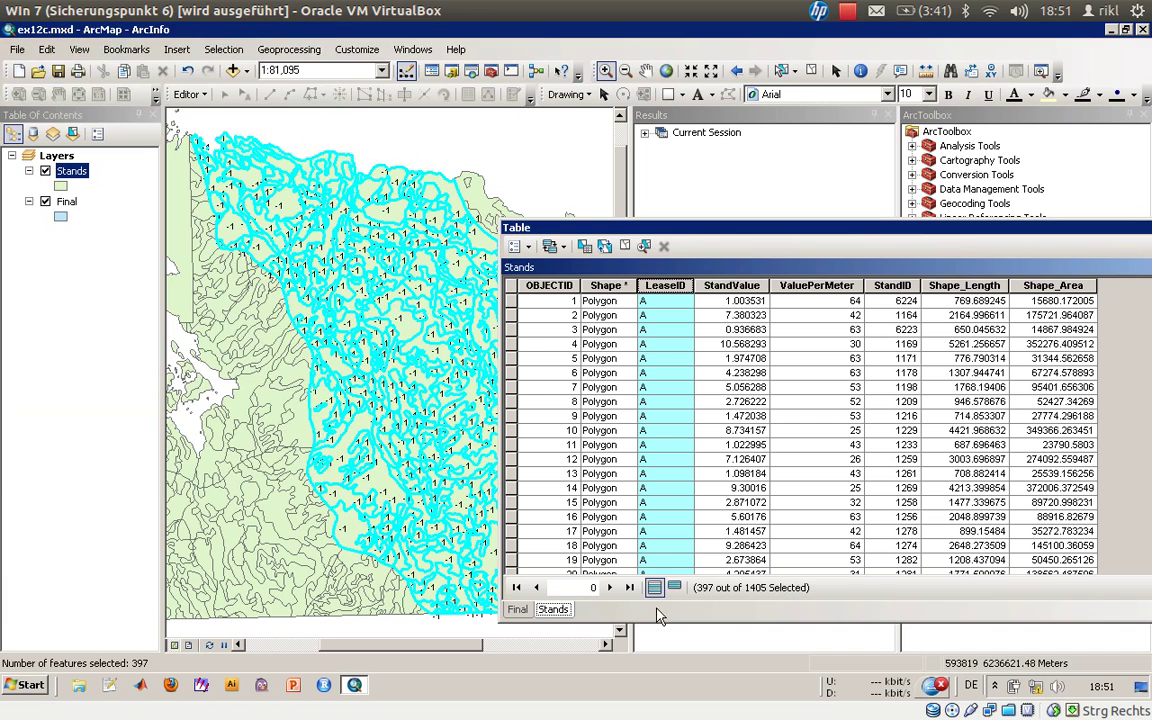
Step: Show only the selected Stands records, then browse the Final table's ValuePerMeter rows
{"action": "left_click", "coordinate": [675, 589]}
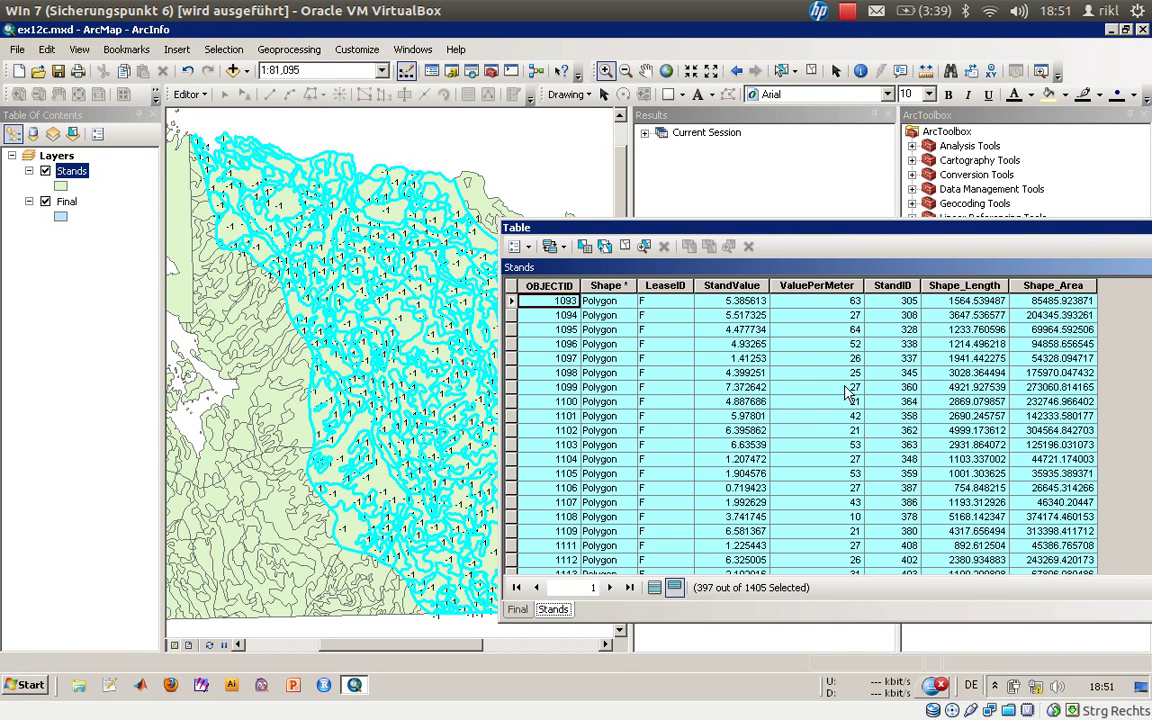
{"action": "left_click", "coordinate": [554, 304]}
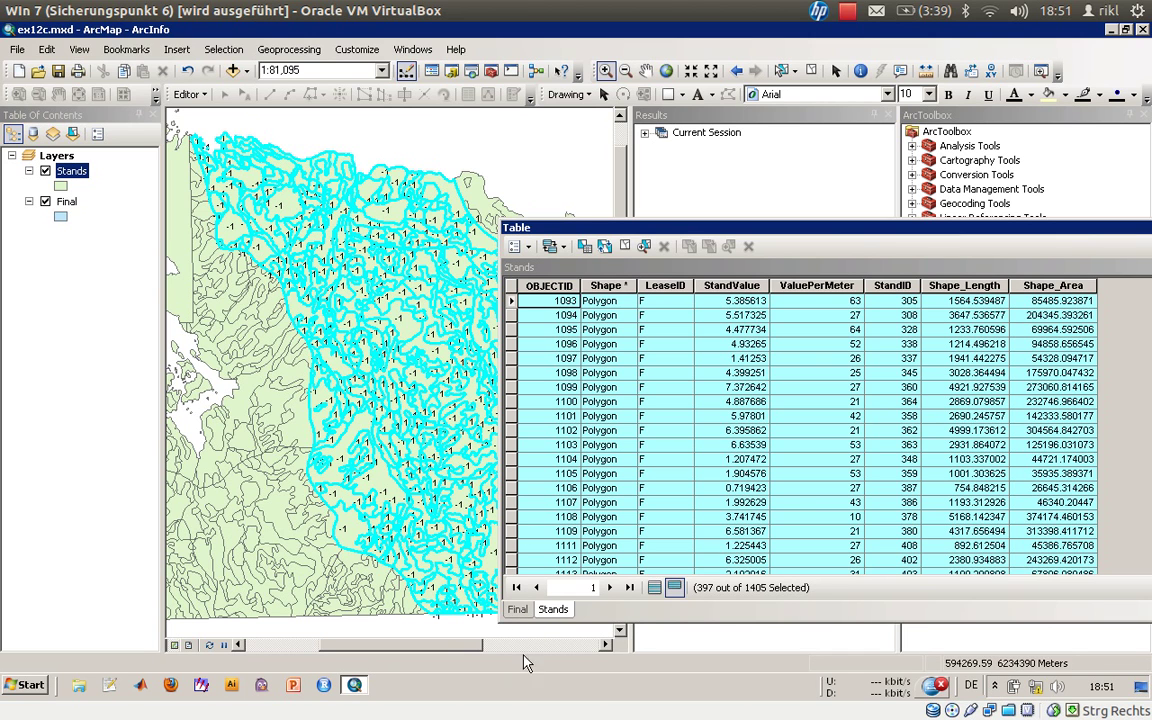
{"action": "left_click", "coordinate": [517, 609]}
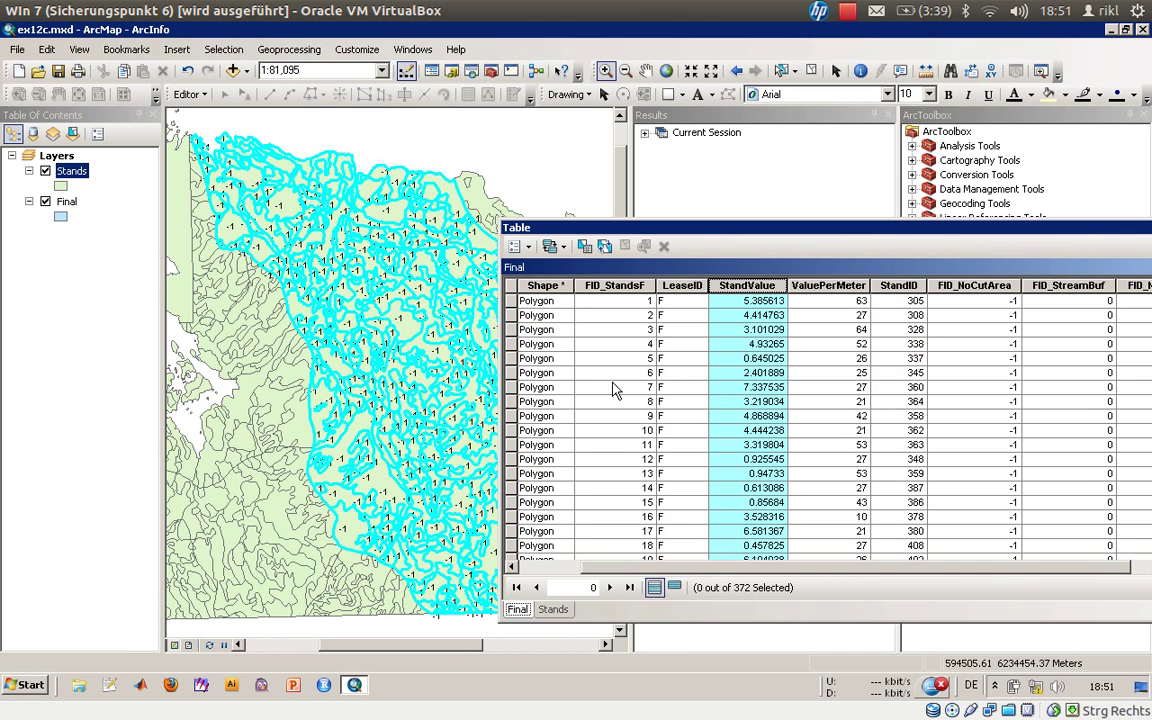
{"action": "left_click", "coordinate": [855, 560]}
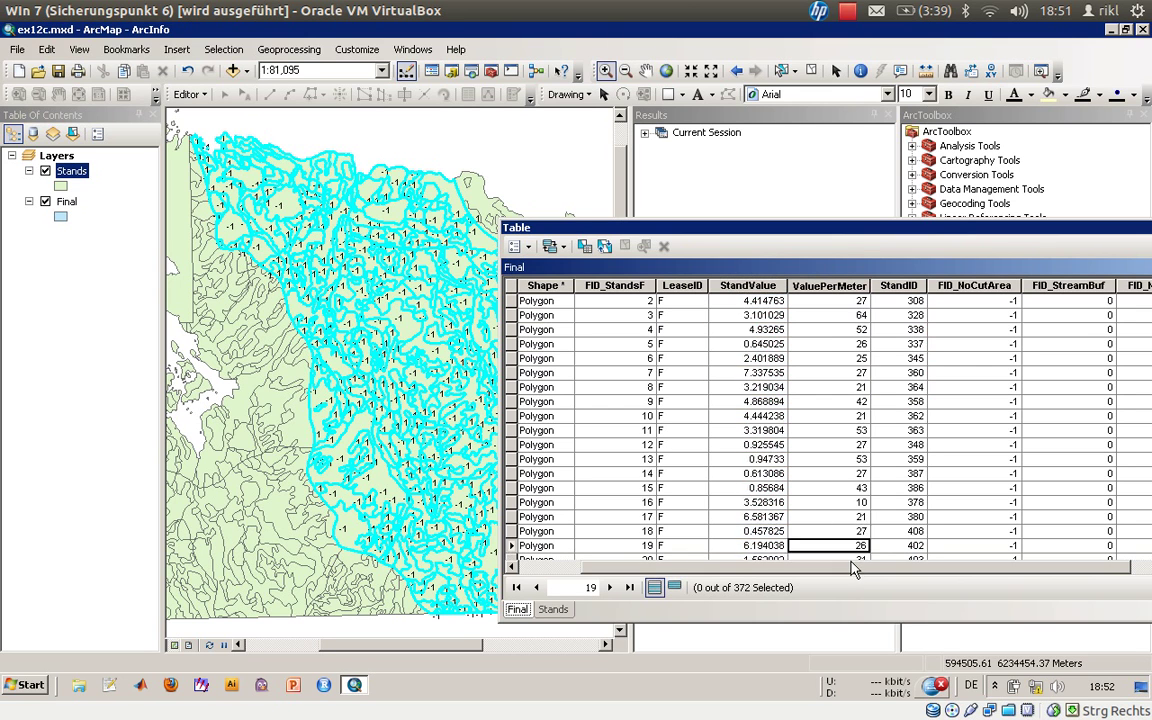
{"action": "scroll", "coordinate": [860, 570], "scroll_direction": "down", "scroll_amount": 3}
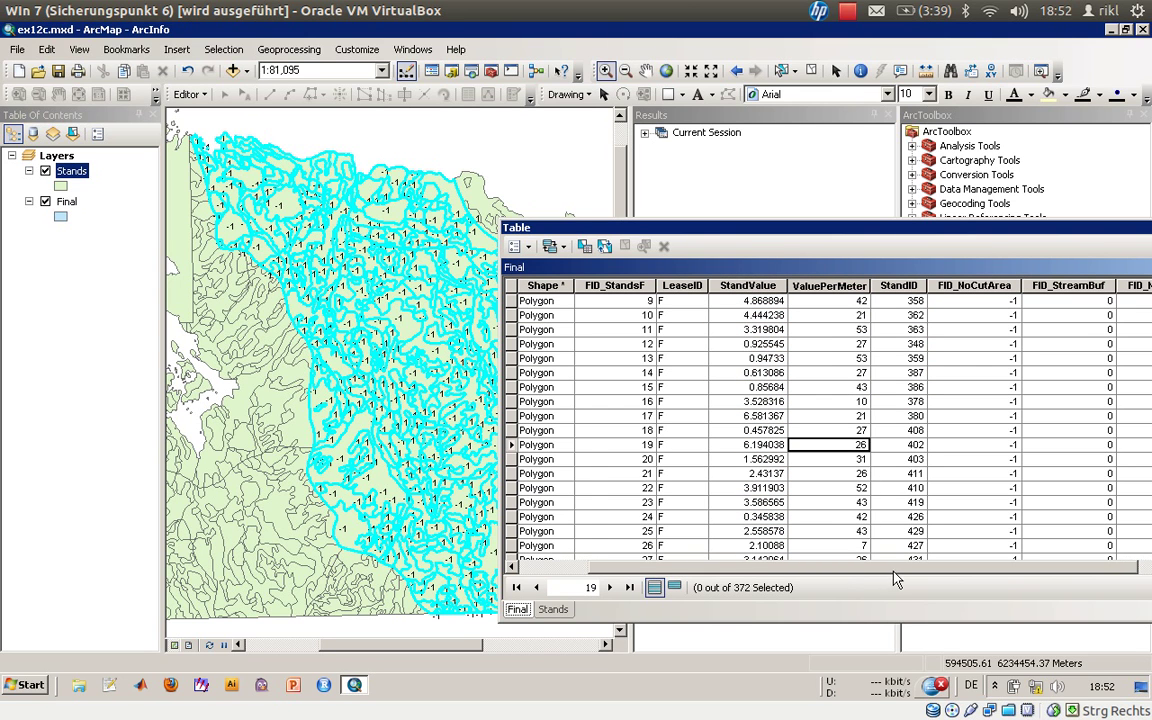
{"action": "scroll", "coordinate": [910, 428], "scroll_direction": "down", "scroll_amount": 20}
{"action": "scroll", "coordinate": [910, 428], "scroll_direction": "down", "scroll_amount": 20}
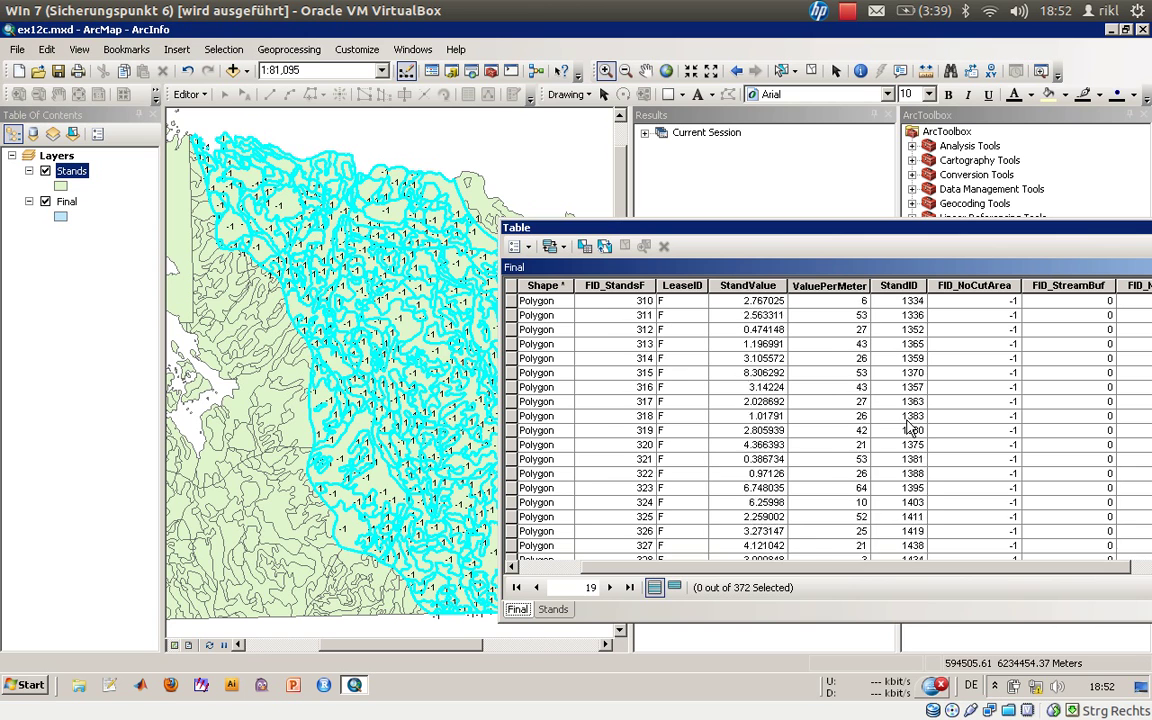
{"action": "scroll", "coordinate": [910, 428], "scroll_direction": "up", "scroll_amount": 12}
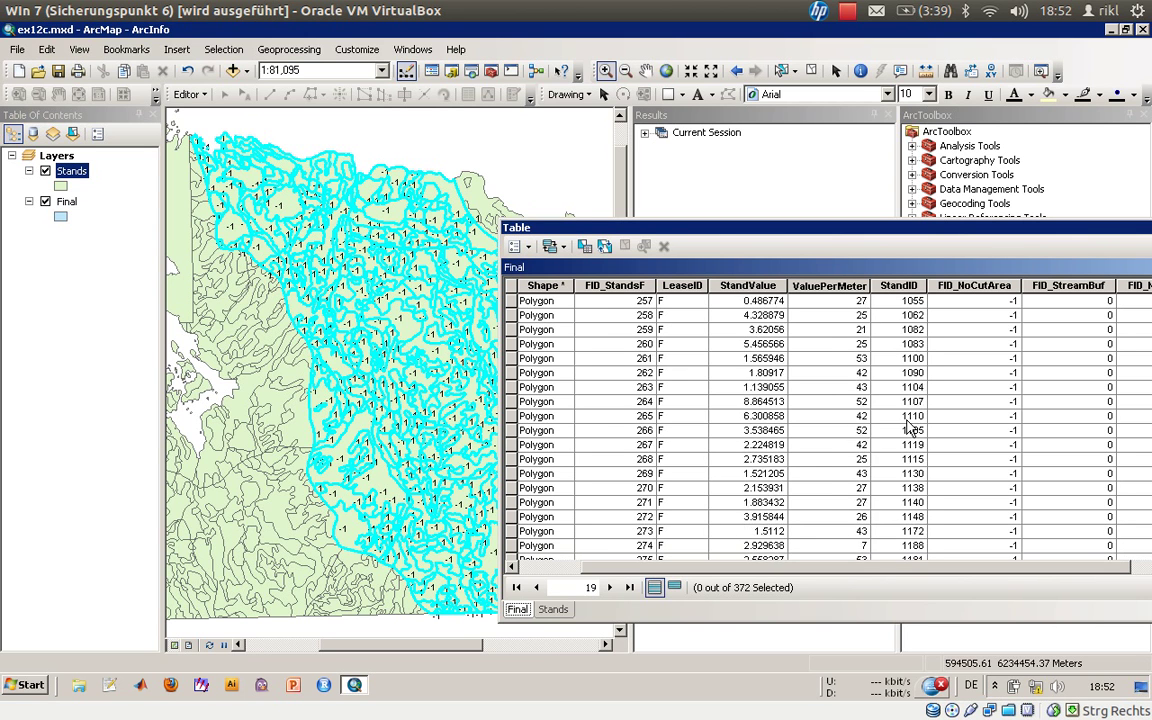
Step: Pick StandID 1090's record in the Final table and move the table over the map
{"action": "left_click", "coordinate": [556, 609]}
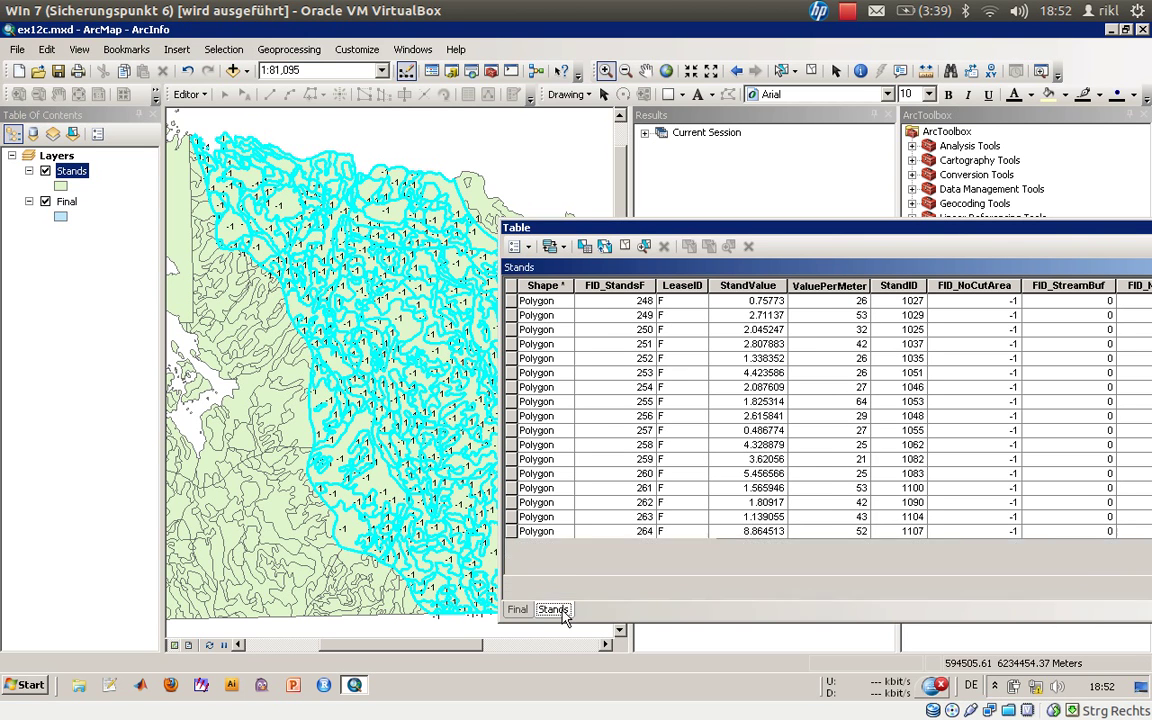
{"action": "left_click", "coordinate": [518, 609]}
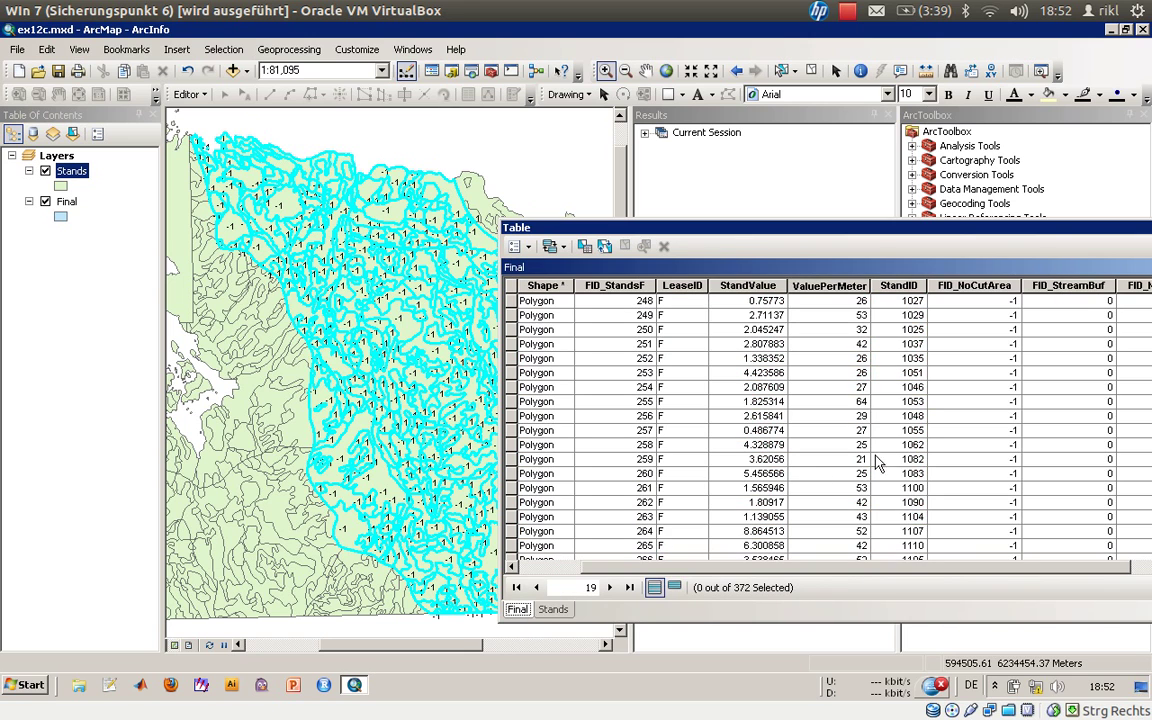
{"action": "left_click", "coordinate": [905, 502]}
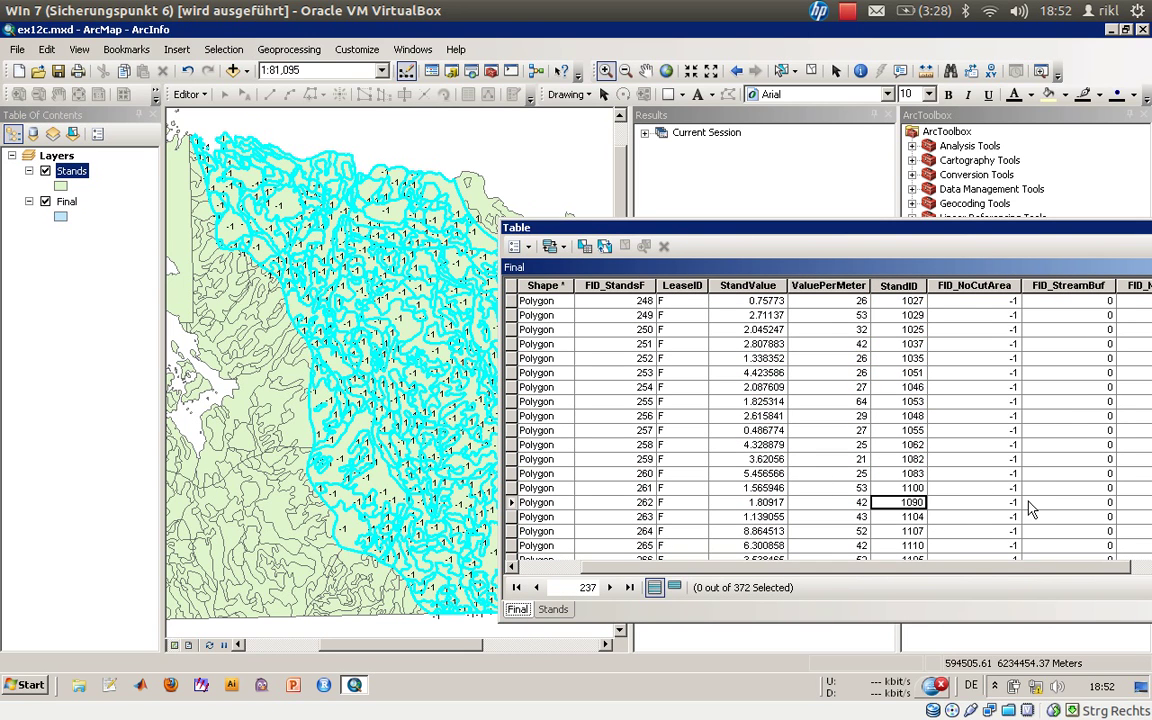
{"action": "left_click_drag", "start_coordinate": [954, 232], "coordinate": [786, 213]}
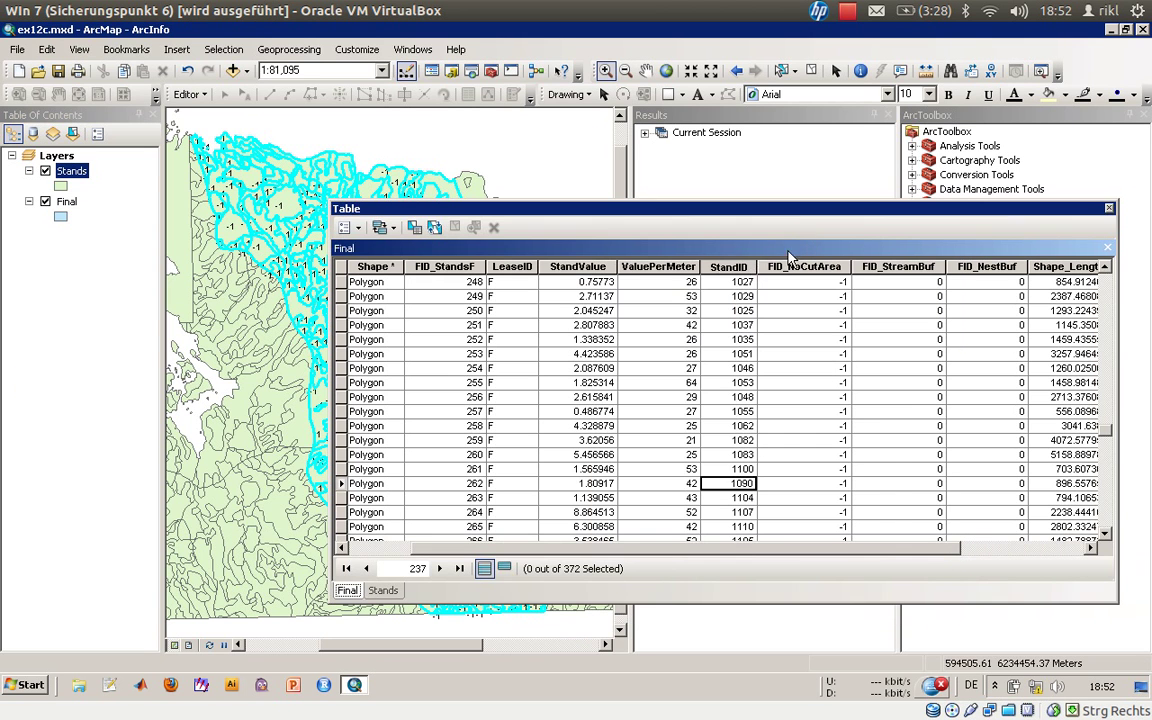
{"action": "left_click", "coordinate": [727, 268]}
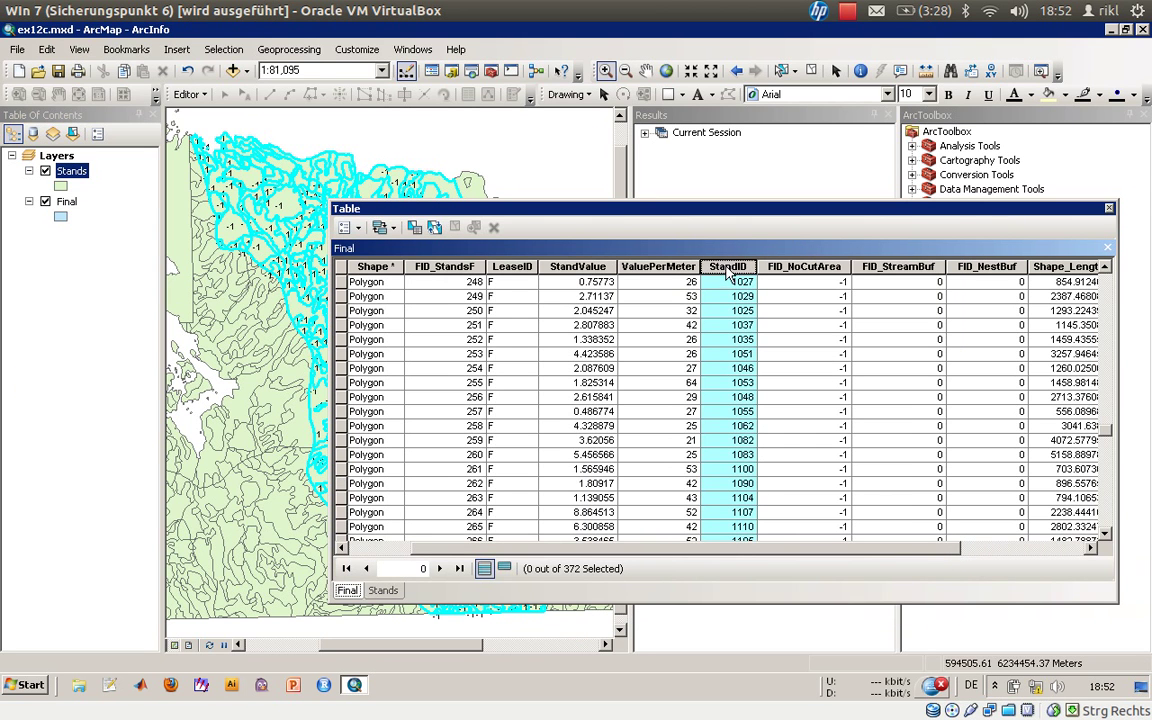
Step: Run a Select By Attributes query [StandID] = 1093 on the Final table, selecting no records
{"action": "left_click", "coordinate": [350, 227]}
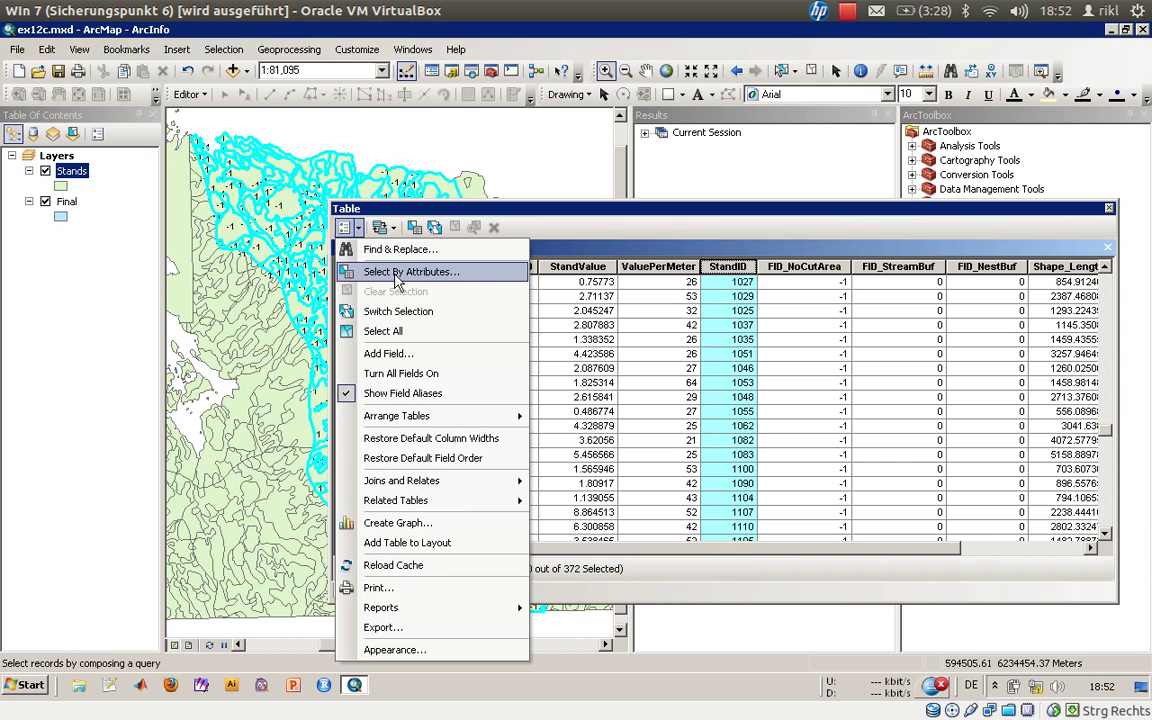
{"action": "left_click", "coordinate": [388, 272]}
{"action": "left_click", "coordinate": [62, 166]}
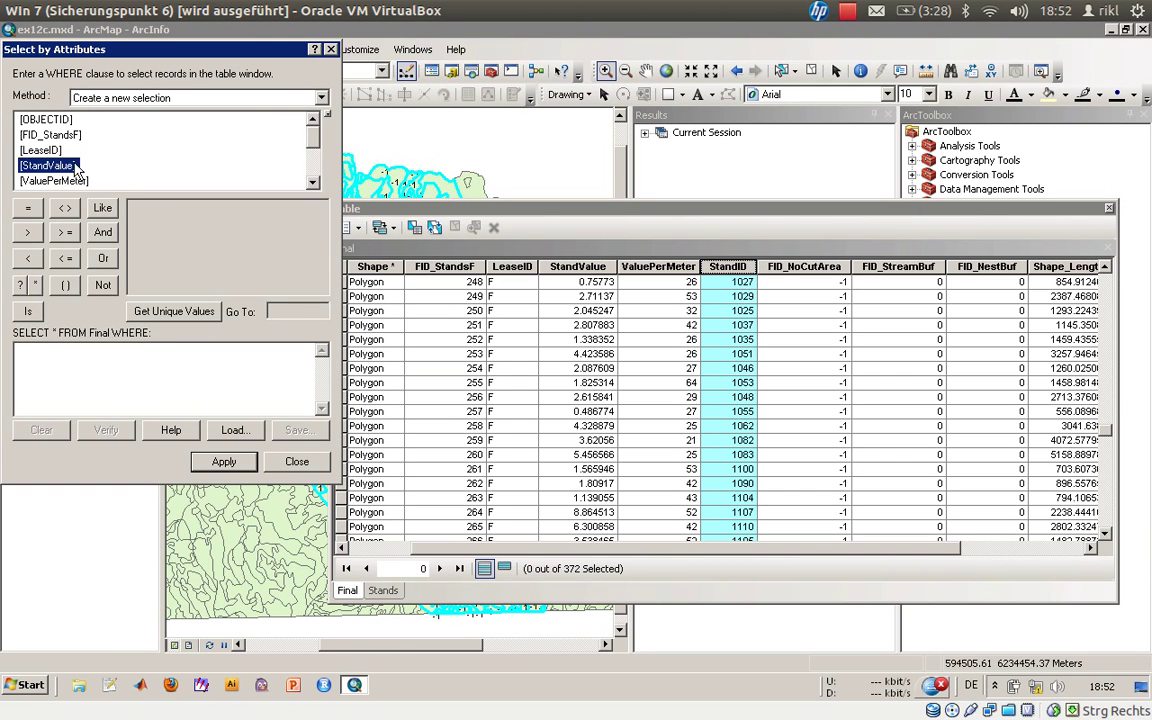
{"action": "left_click", "coordinate": [50, 150]}
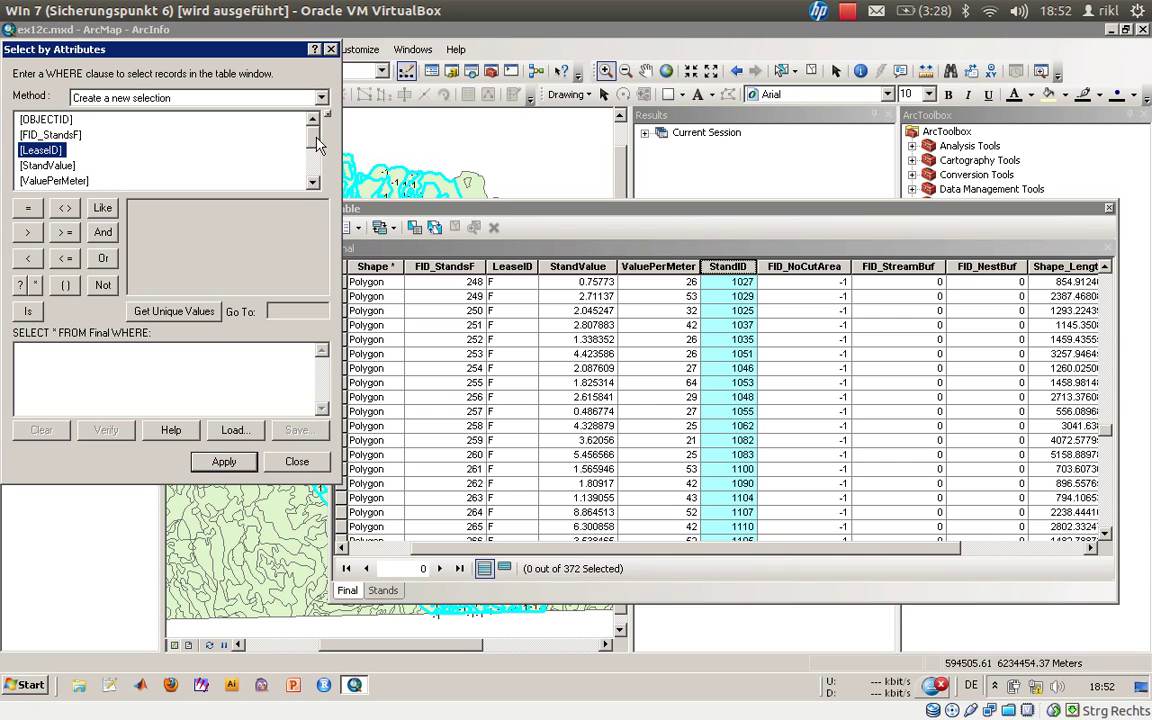
{"action": "left_click_drag", "start_coordinate": [317, 146], "coordinate": [316, 153]}
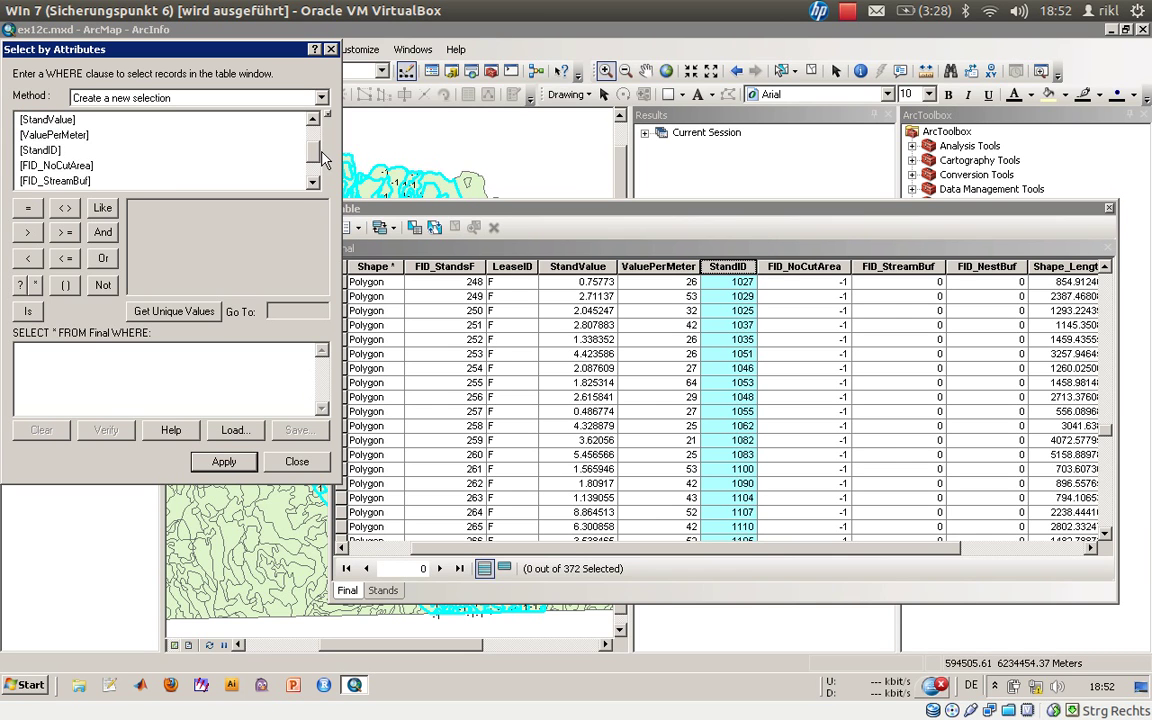
{"action": "left_click", "coordinate": [36, 150]}
{"action": "scroll", "coordinate": [320, 175], "scroll_direction": "down", "scroll_amount": 1}
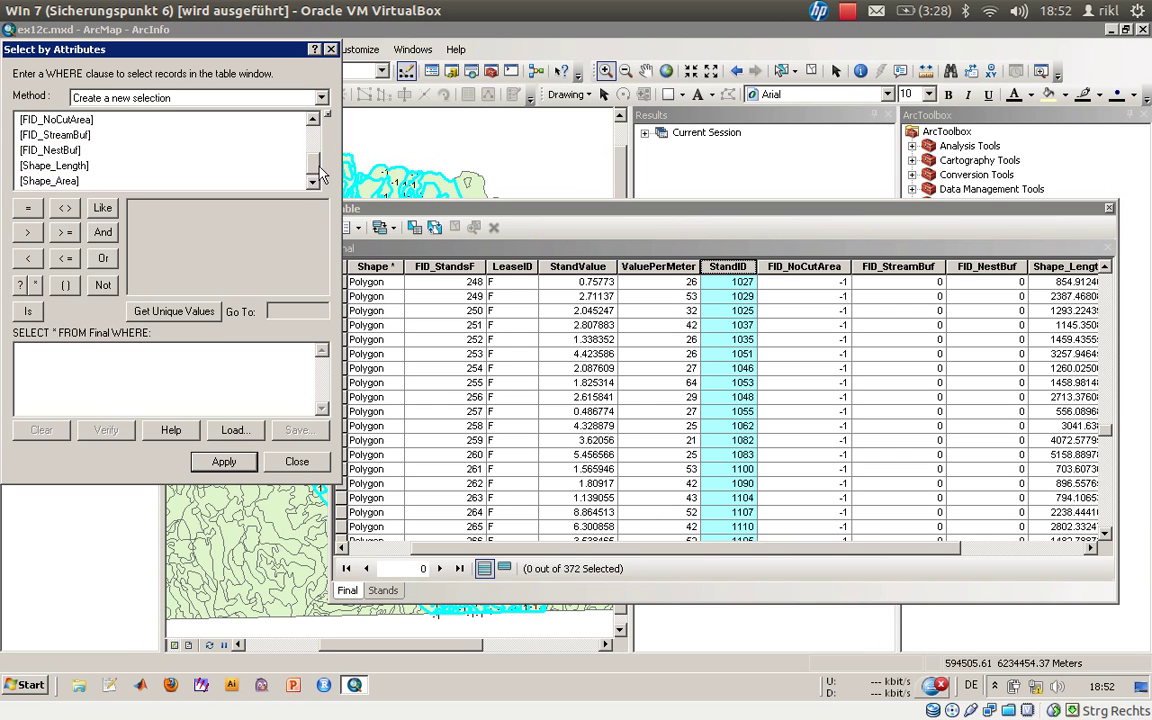
{"action": "left_click_drag", "start_coordinate": [320, 175], "coordinate": [316, 150]}
{"action": "double_click", "coordinate": [43, 167]}
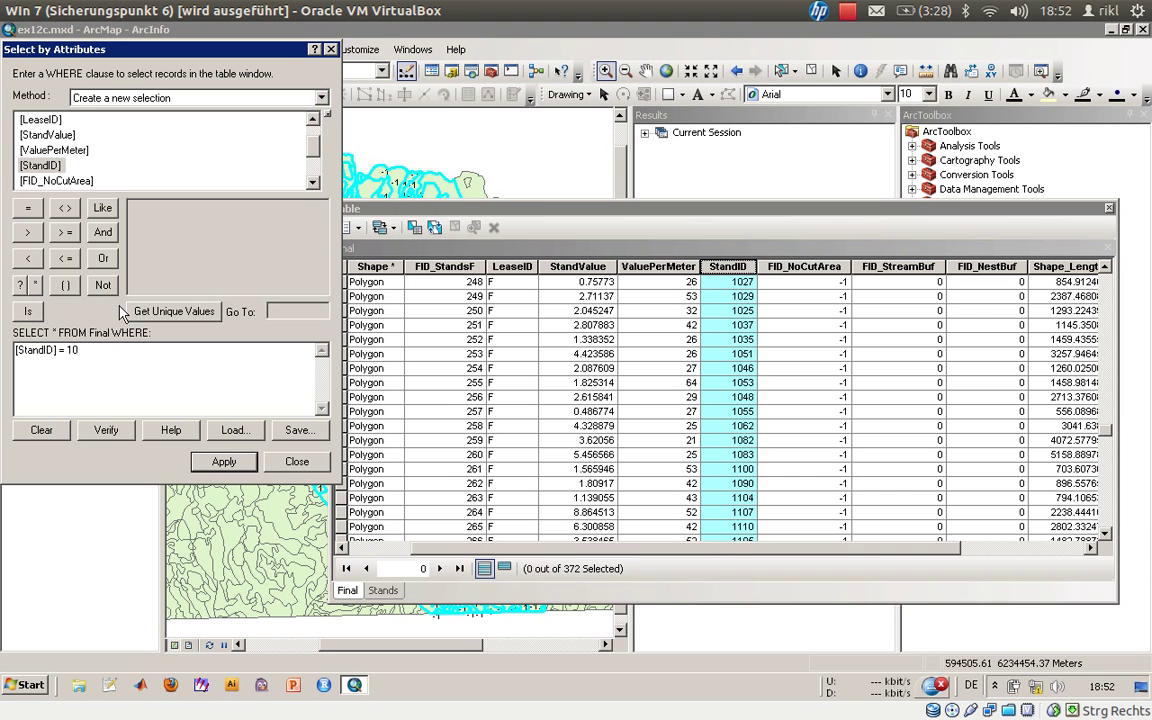
{"action": "left_click", "coordinate": [224, 462]}
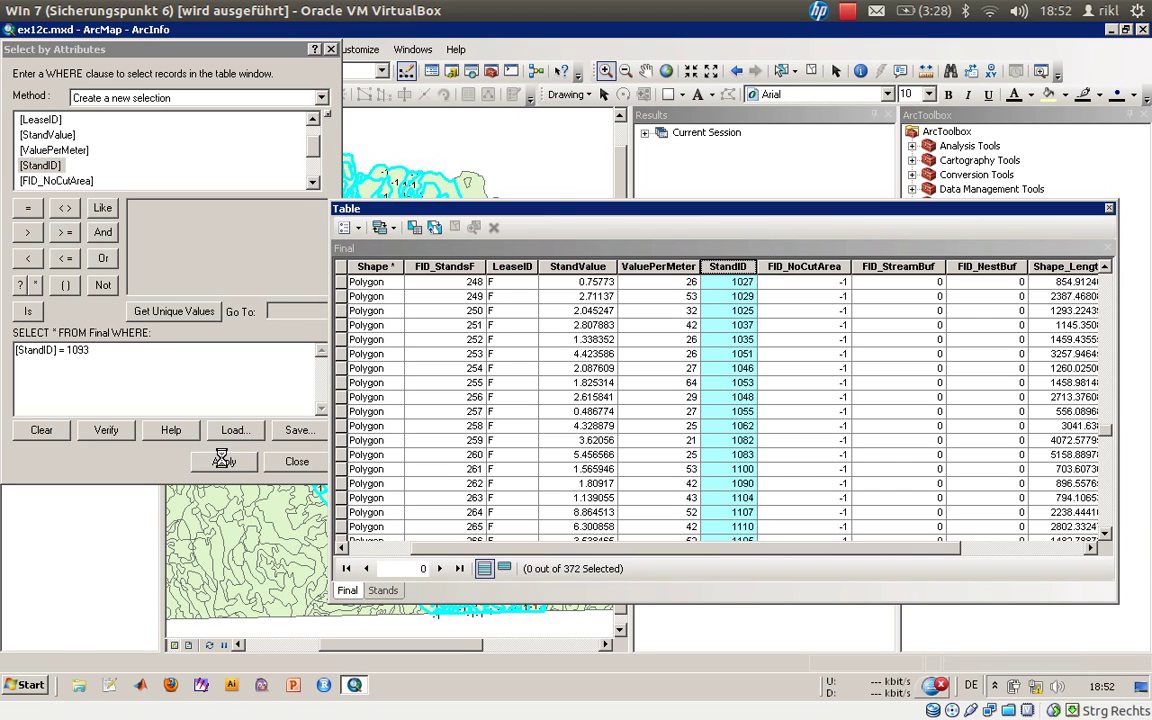
Step: Switch the Final table to selected records, back to all, and locate stand 1055 in row 257
{"action": "left_click", "coordinate": [504, 568]}
{"action": "left_click", "coordinate": [484, 568]}
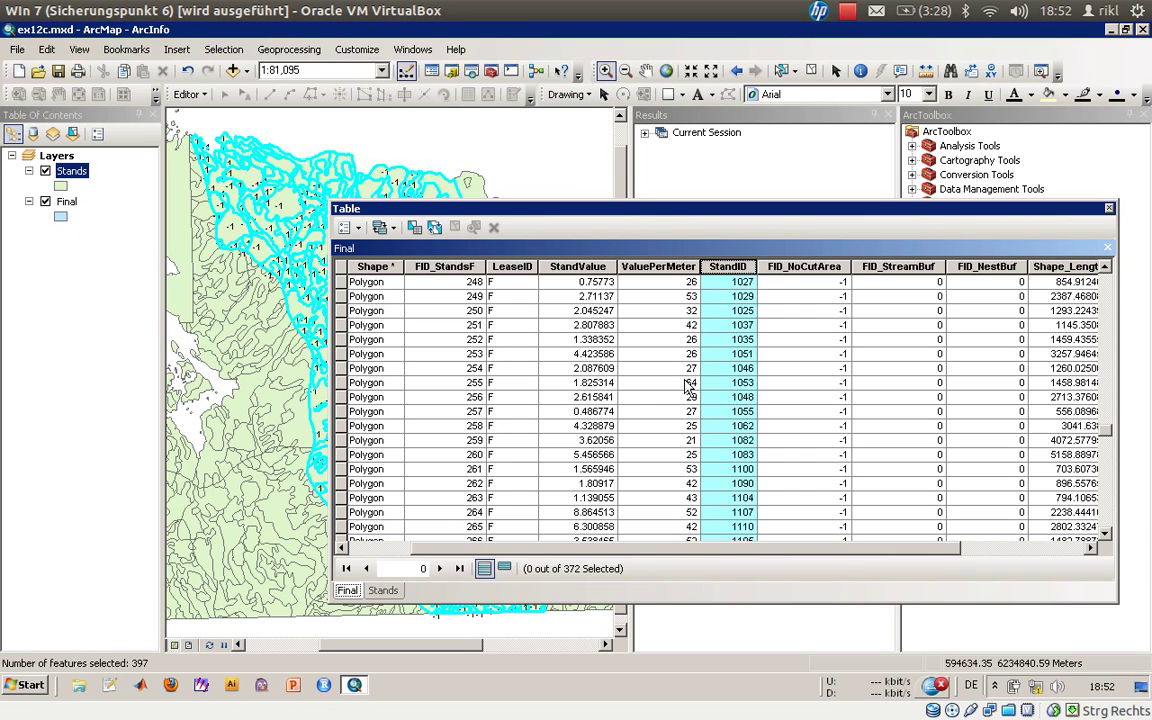
{"action": "left_click", "coordinate": [725, 410]}
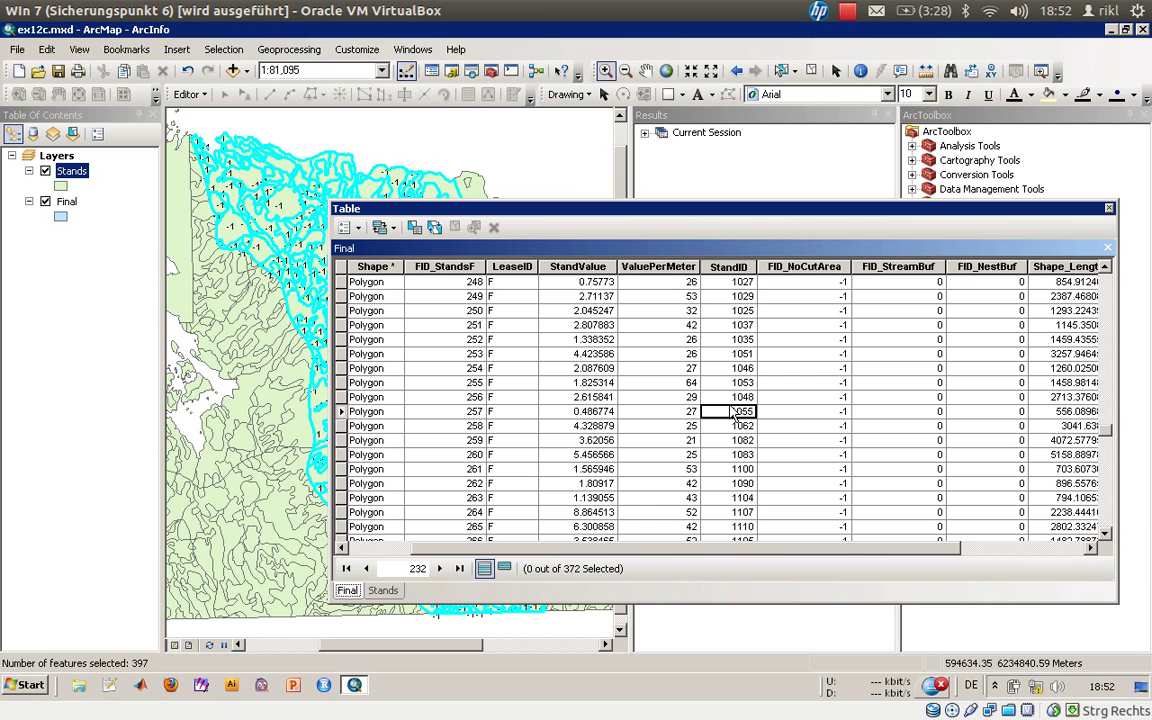
Step: Select stand 1055 in the Stands table with [StandID] = 1055, showing StandValue 0.587298
{"action": "left_click", "coordinate": [383, 590]}
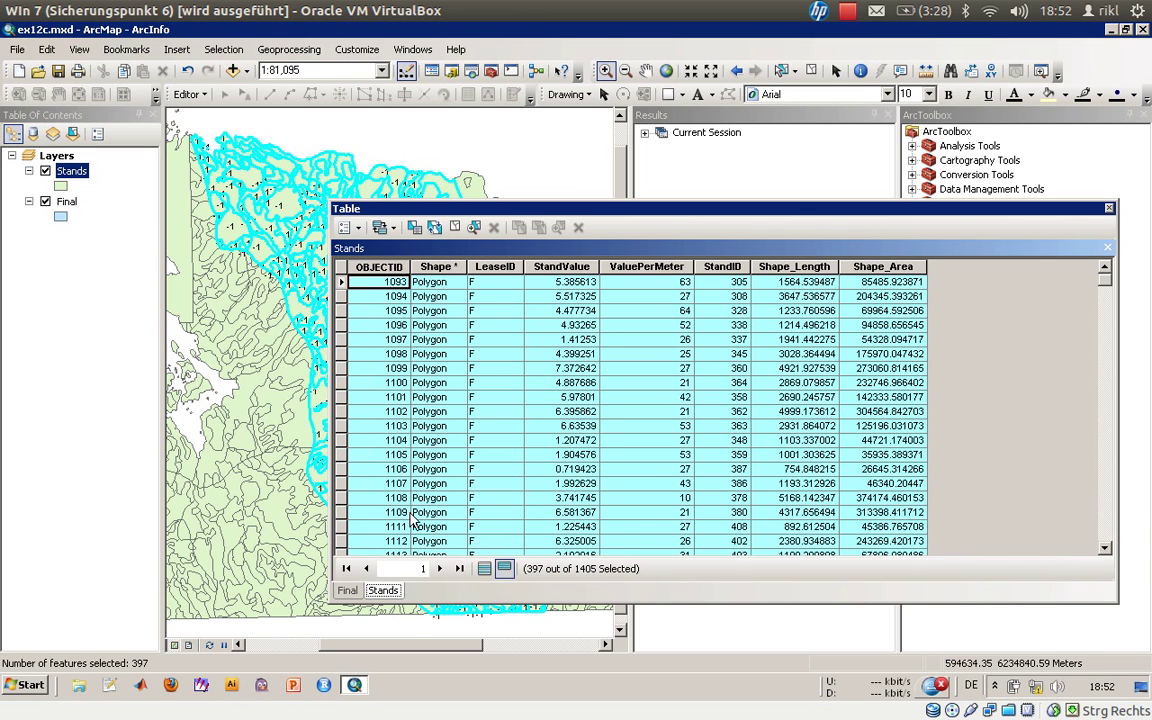
{"action": "left_click", "coordinate": [345, 227]}
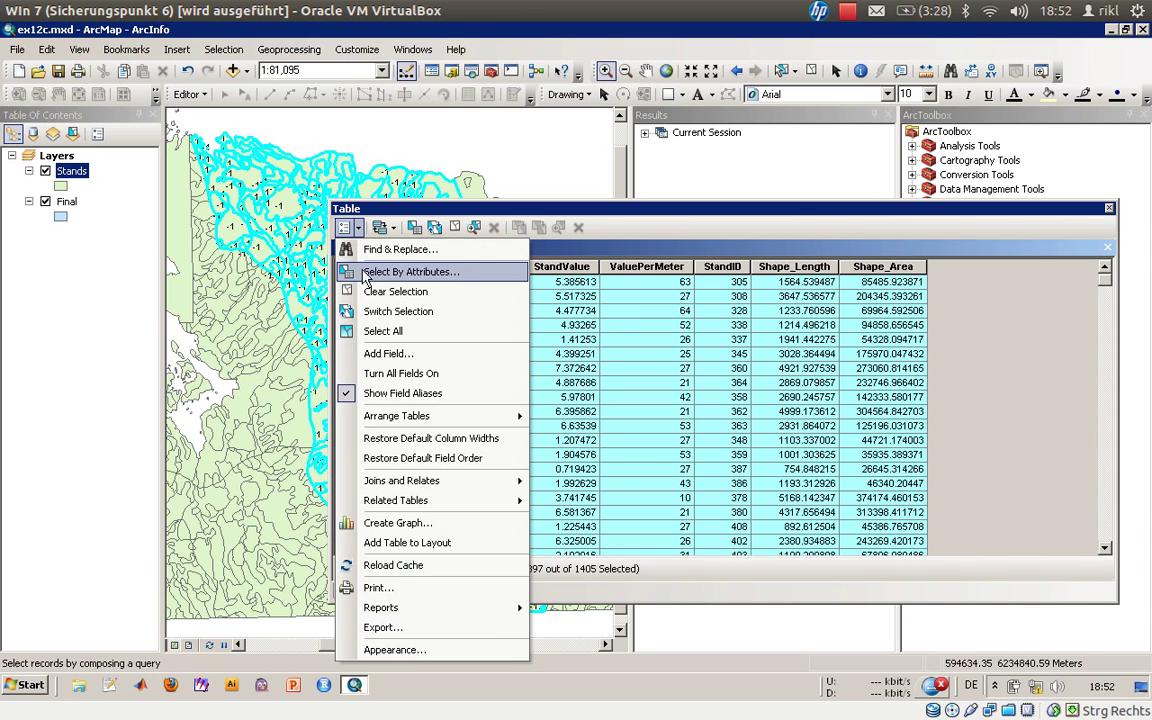
{"action": "left_click", "coordinate": [362, 262]}
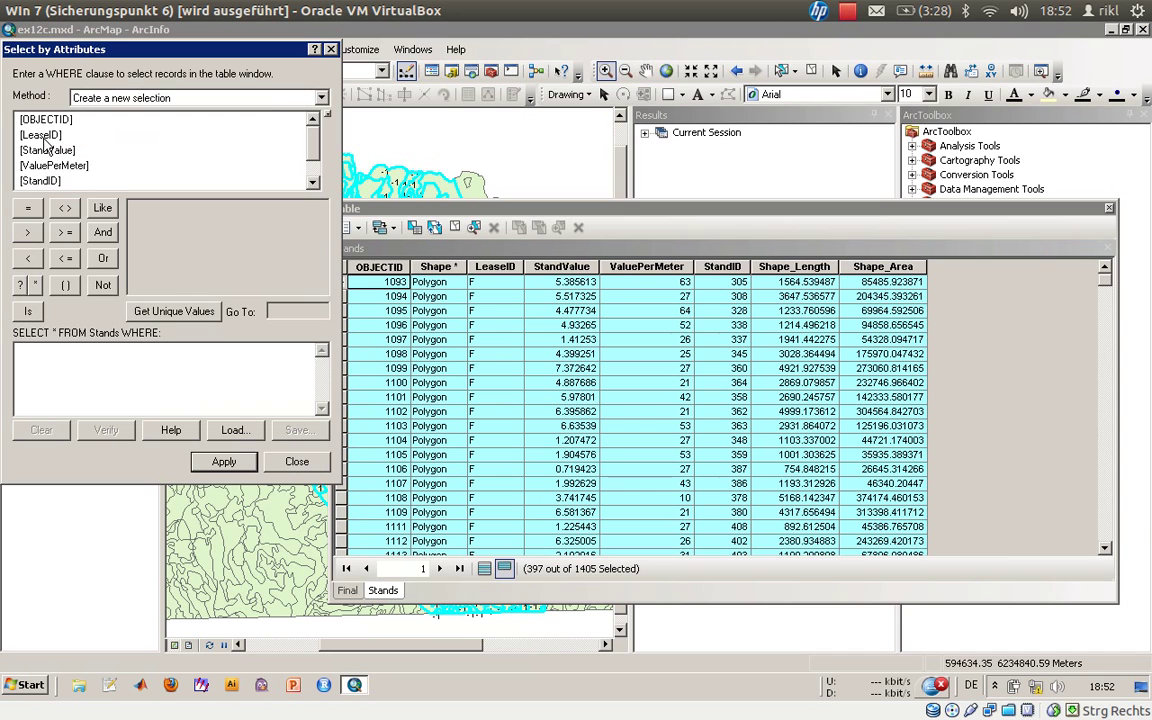
{"action": "double_click", "coordinate": [55, 180]}
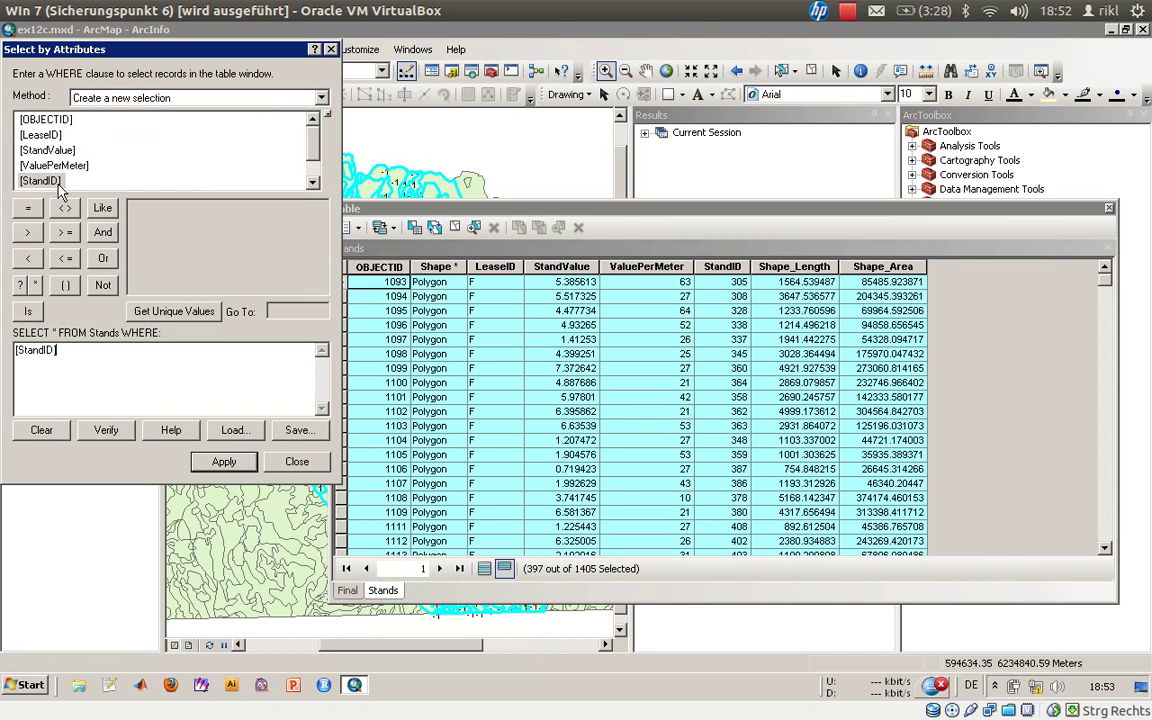
{"action": "type", "text": "1055"}
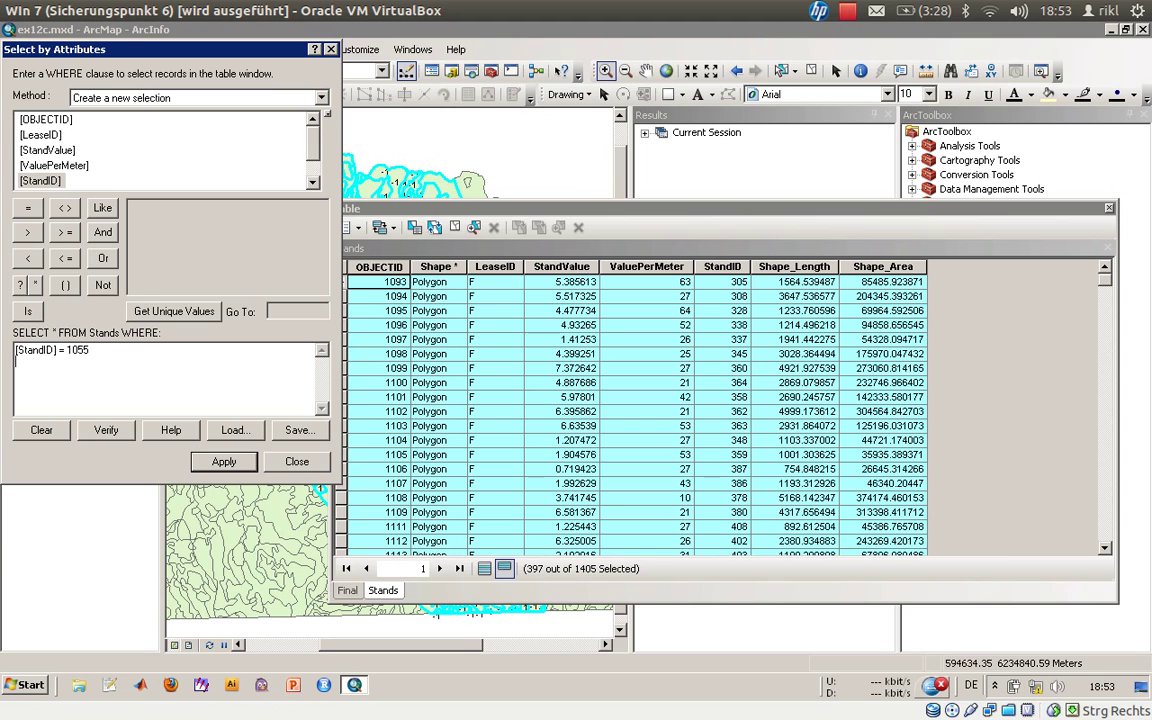
{"action": "left_click", "coordinate": [222, 462]}
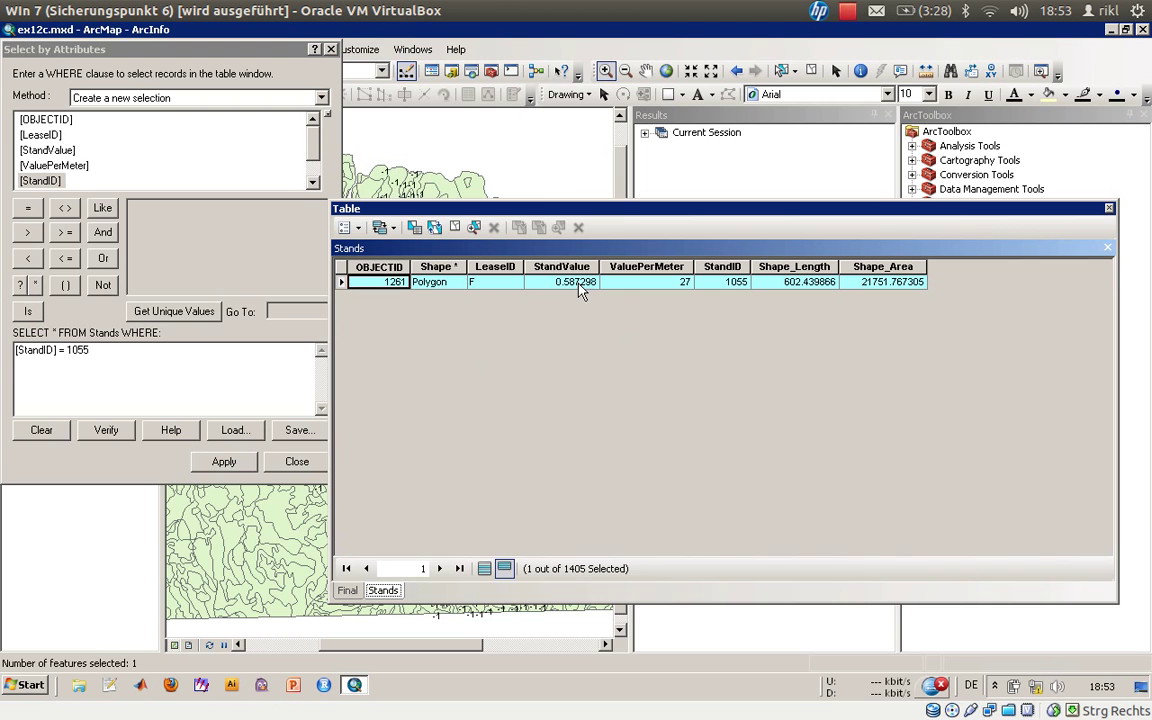
{"action": "left_click_drag", "start_coordinate": [547, 216], "coordinate": [678, 264]}
Step: Close the query dialog and select row 257, stand 1055 (StandValue 0.486774), in the Final table
{"action": "left_click", "coordinate": [488, 638]}
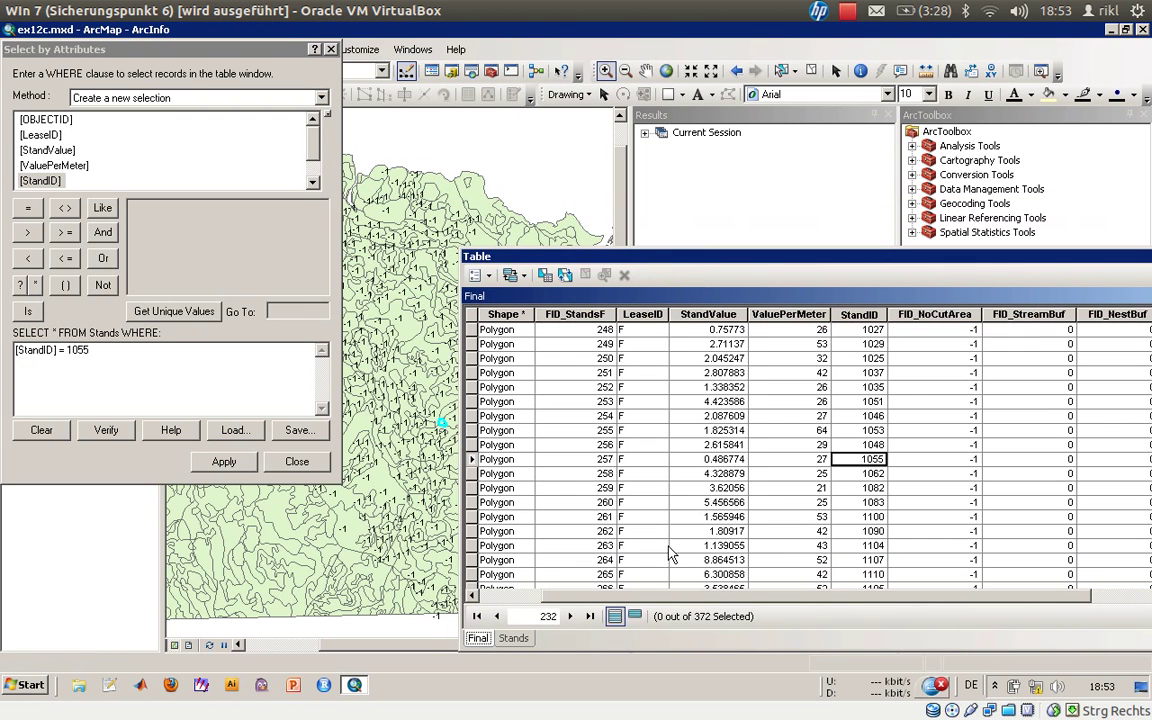
{"action": "left_click", "coordinate": [716, 461]}
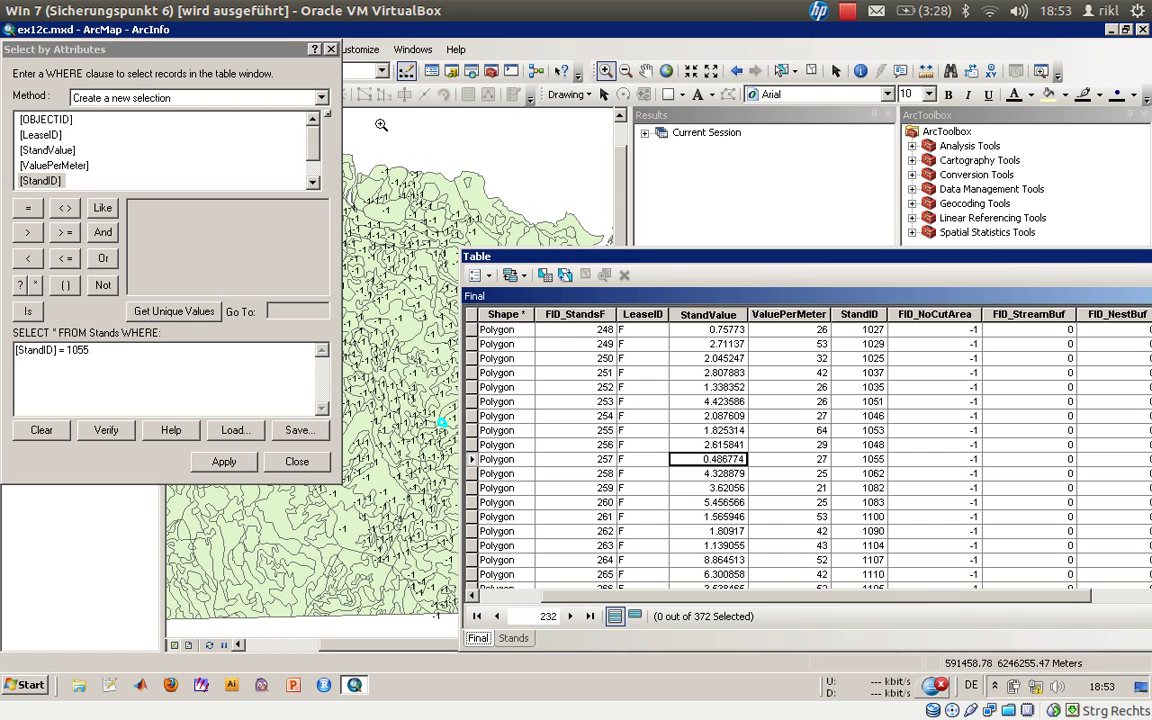
{"action": "left_click", "coordinate": [330, 50]}
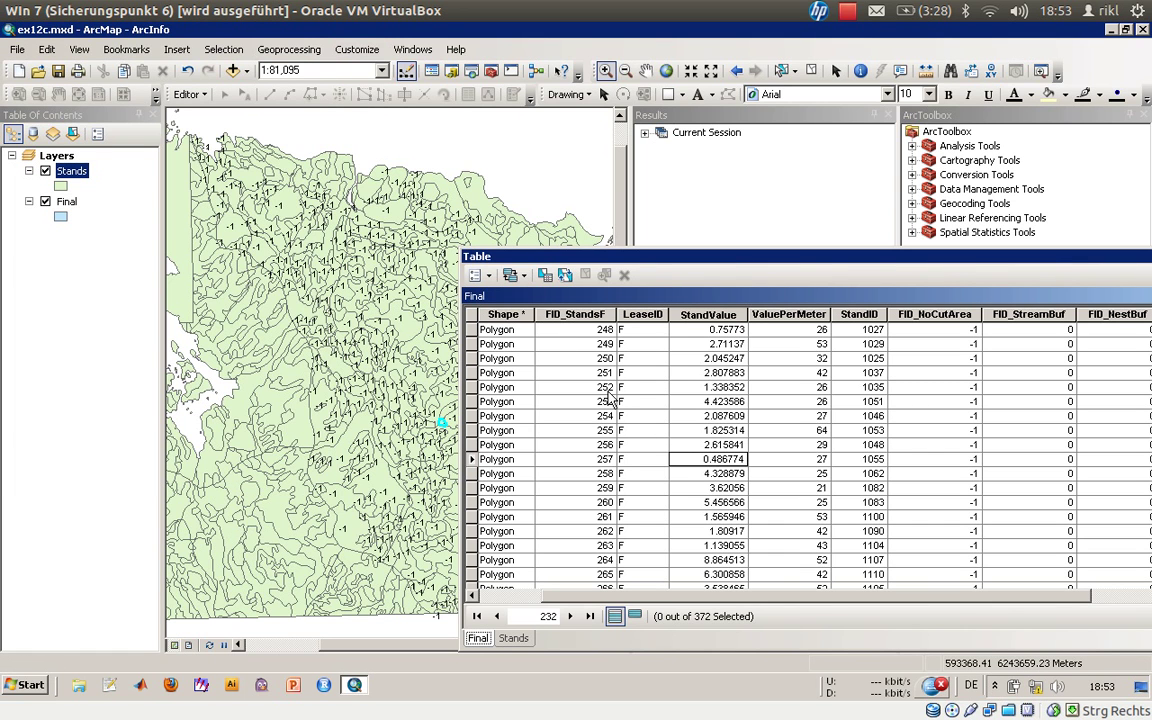
{"action": "left_click", "coordinate": [471, 459]}
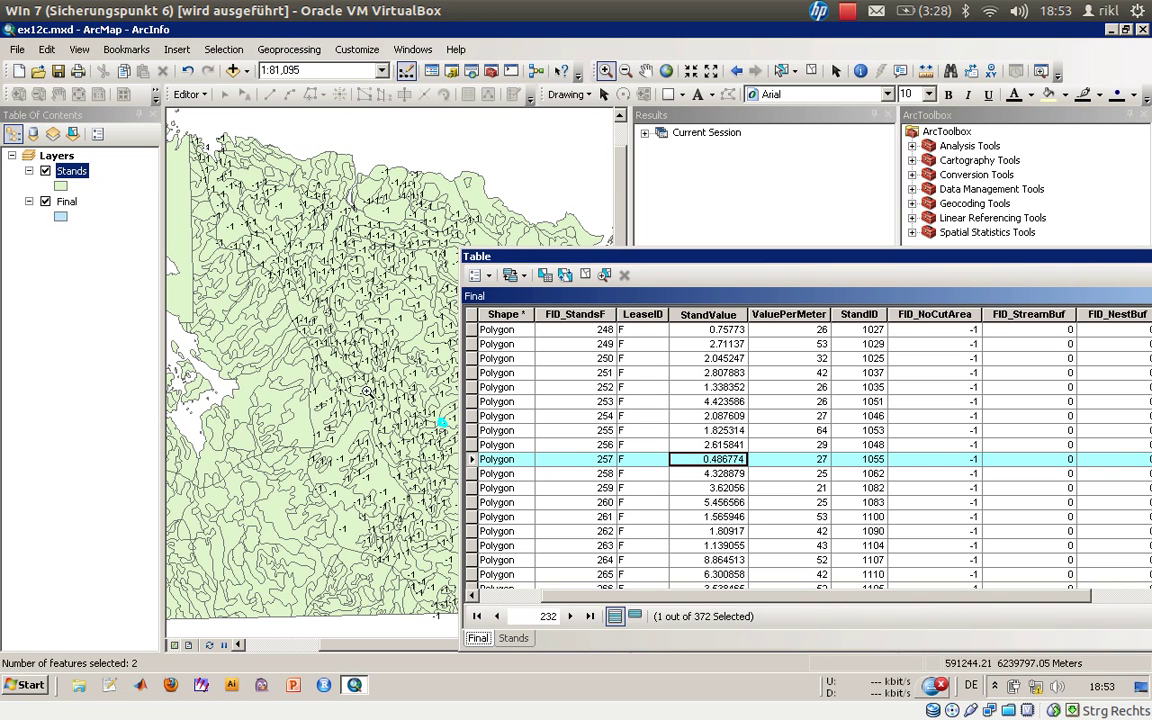
Step: Hide the Stands layer and zoom the map in on selected stand 1055
{"action": "left_click", "coordinate": [45, 171]}
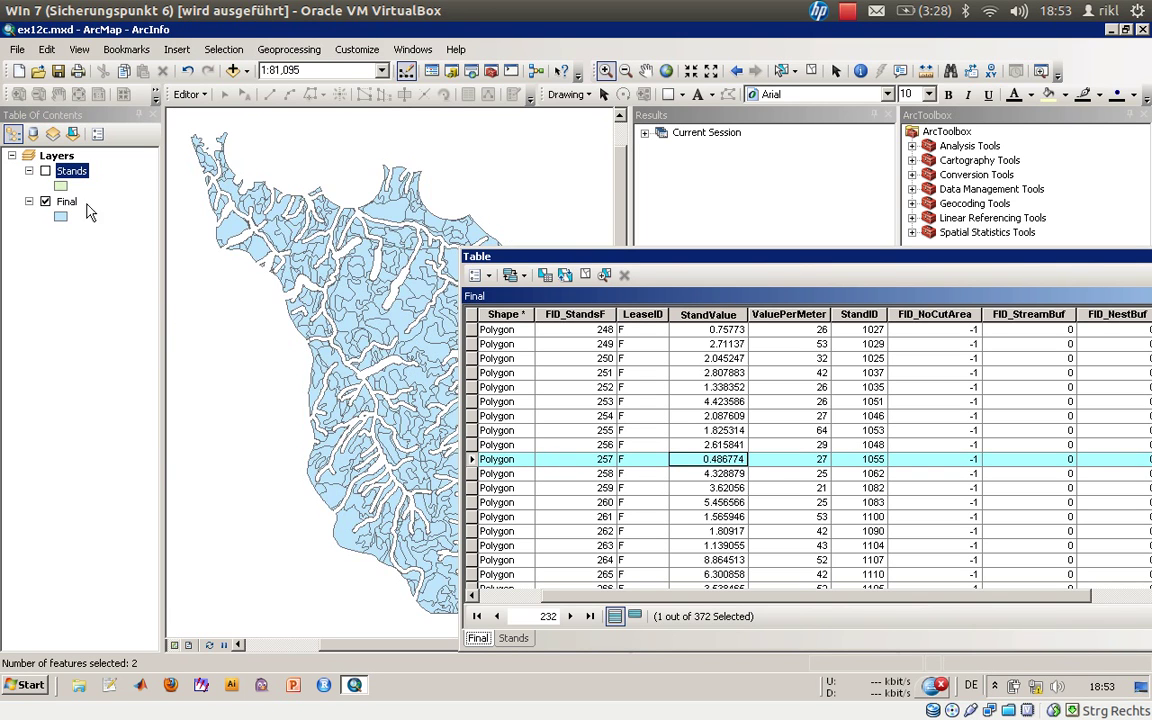
{"action": "left_click_drag", "start_coordinate": [417, 405], "coordinate": [457, 441]}
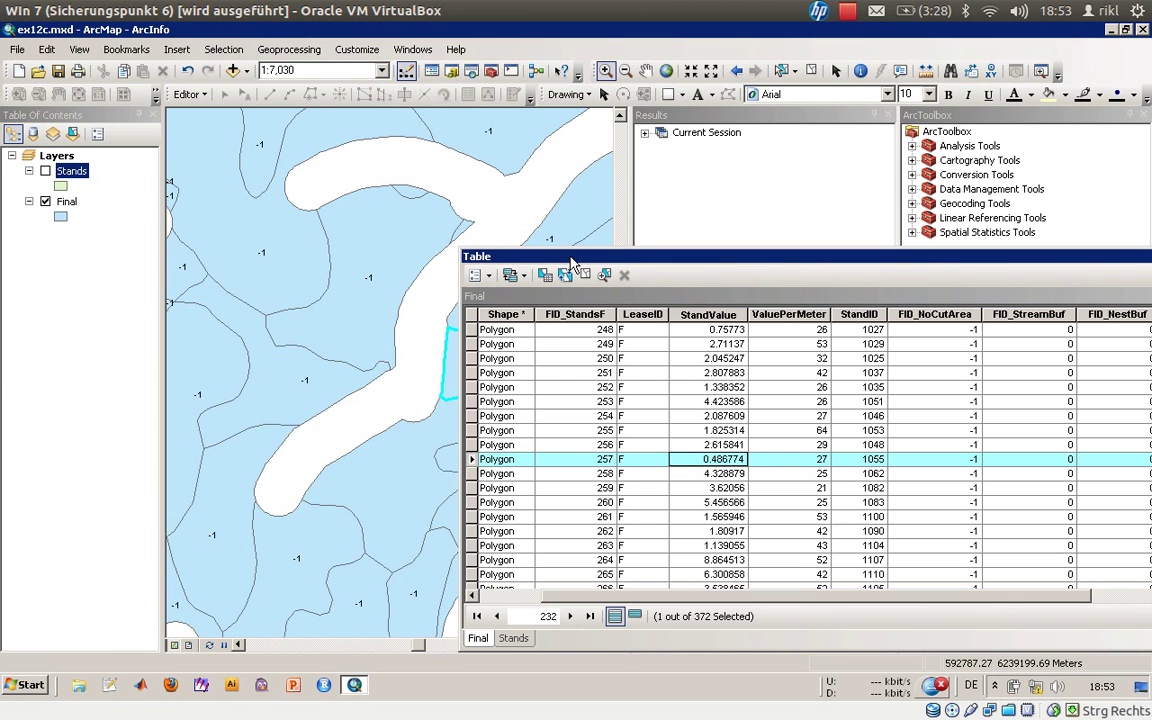
{"action": "left_click_drag", "start_coordinate": [500, 257], "coordinate": [628, 268]}
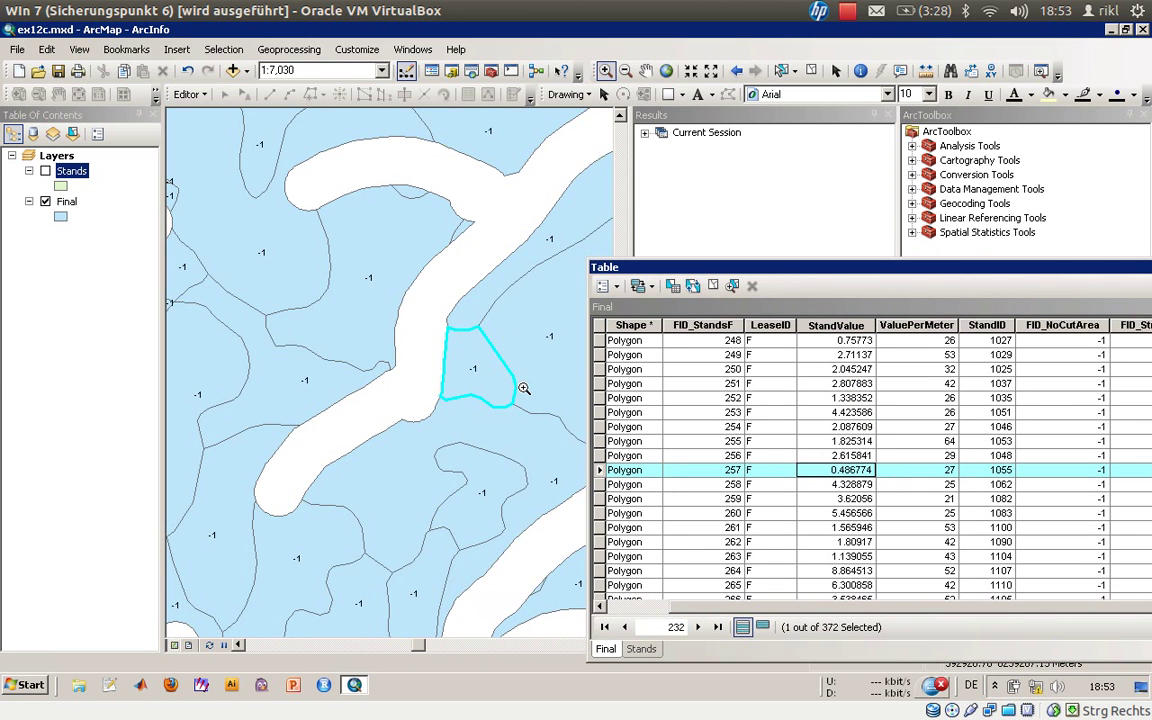
Step: Toggle Stands on and off to compare stand 1055's outline, leaving Stands hidden
{"action": "left_click", "coordinate": [45, 172]}
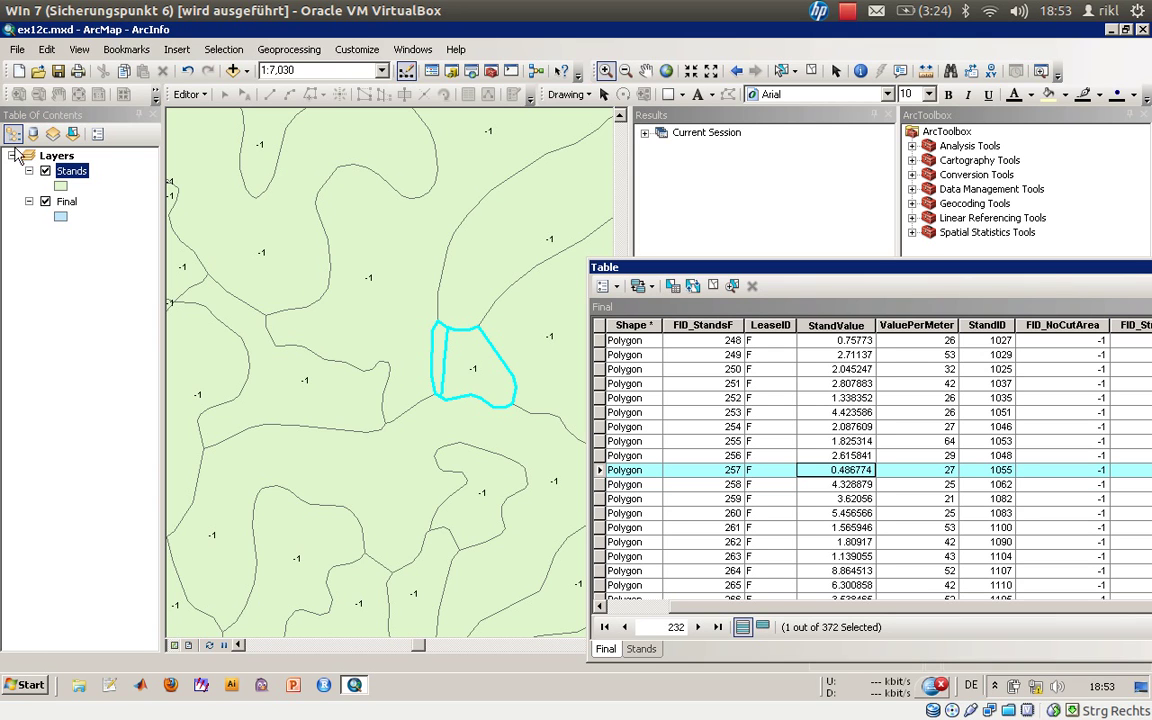
{"action": "mouse_move", "coordinate": [3, 100]}
{"action": "left_click", "coordinate": [45, 172]}
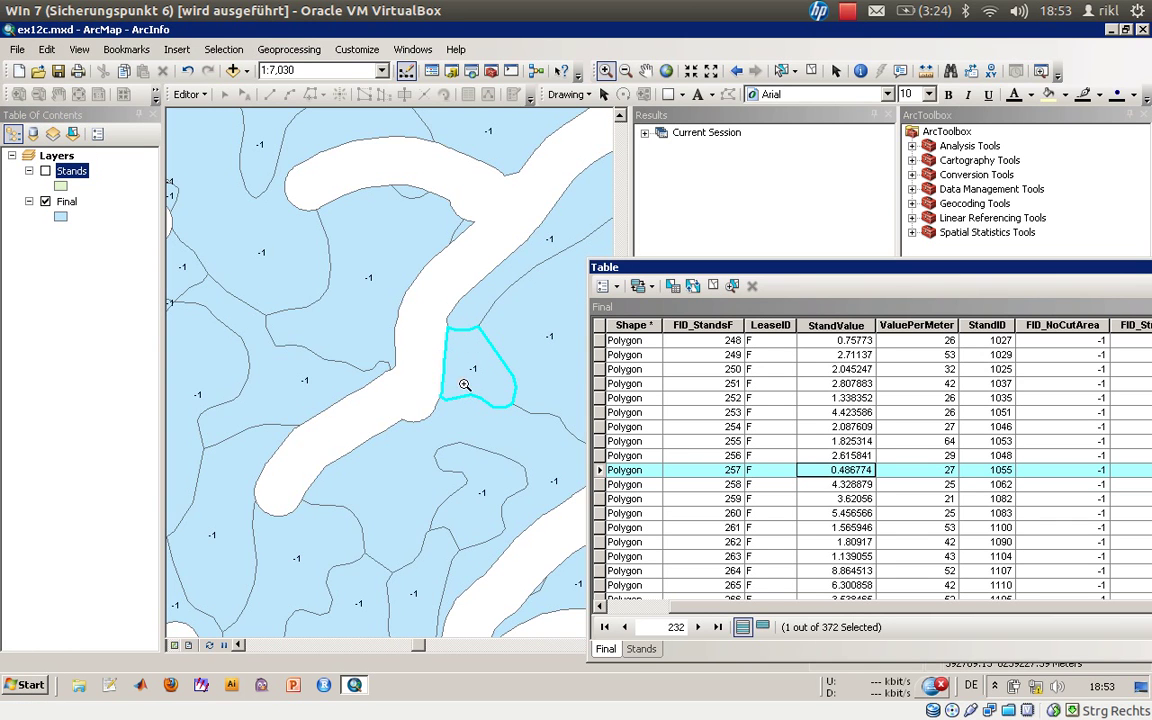
{"action": "left_click", "coordinate": [845, 474]}
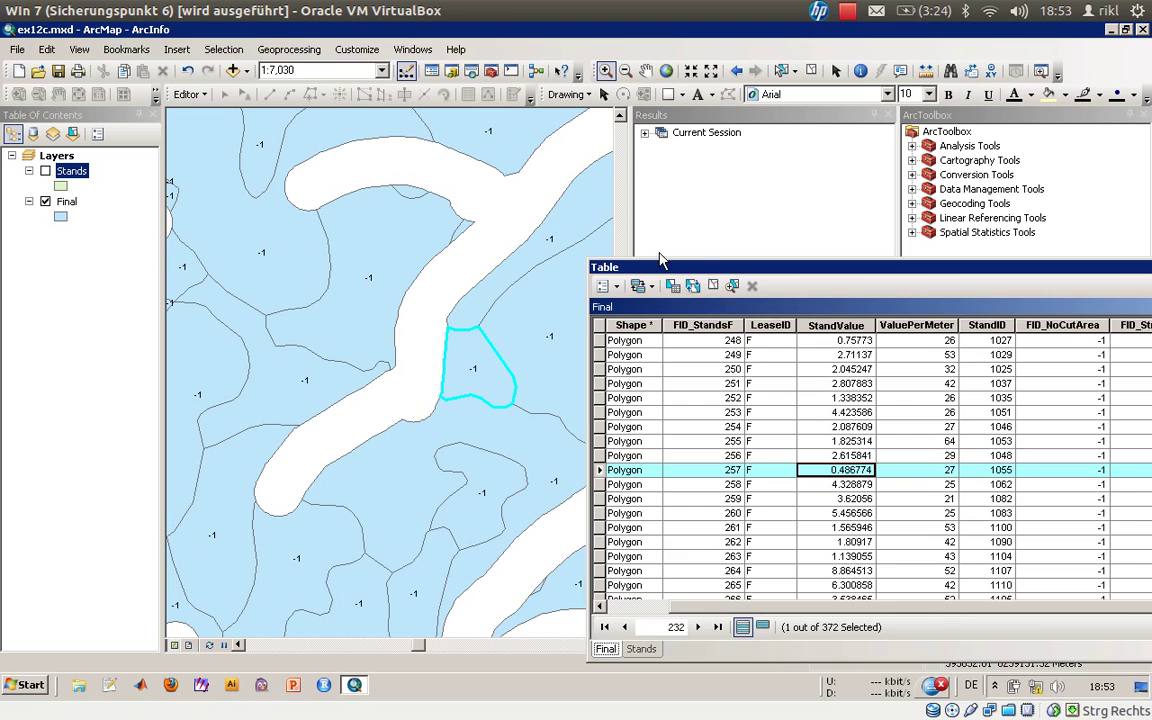
{"action": "left_click_drag", "start_coordinate": [660, 260], "coordinate": [392, 217]}
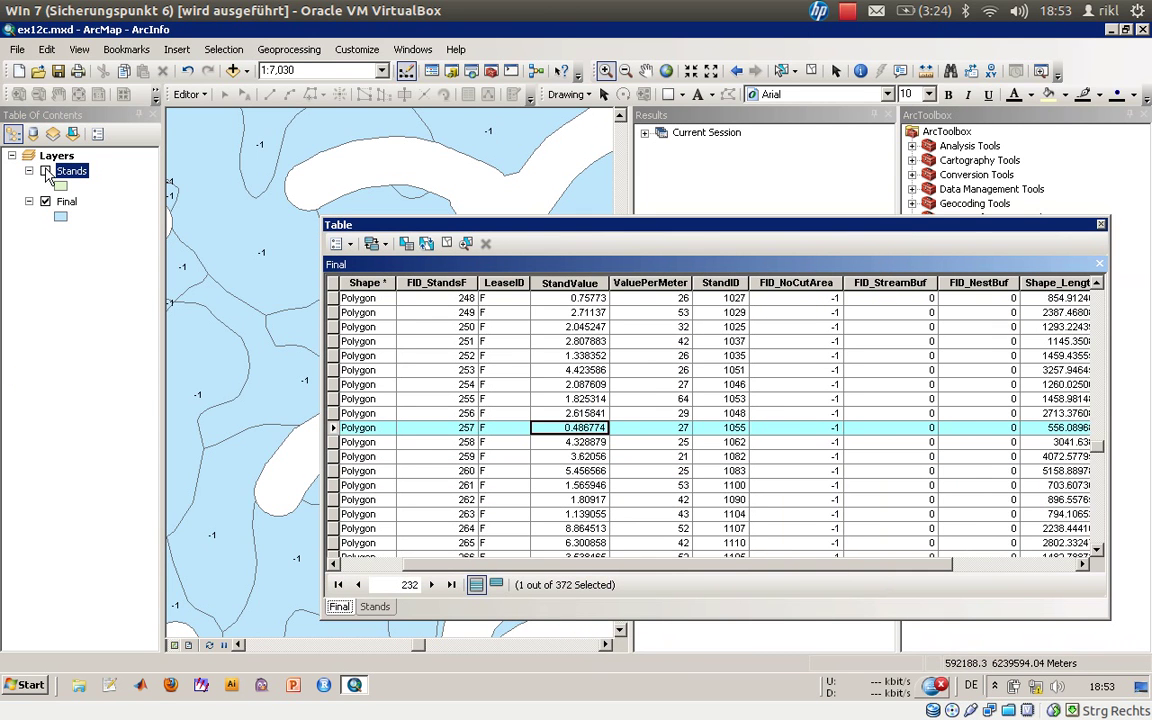
Step: Dismiss the Final layer's context menu and close the Final attribute table with Ctrl+F4
{"action": "right_click", "coordinate": [69, 206]}
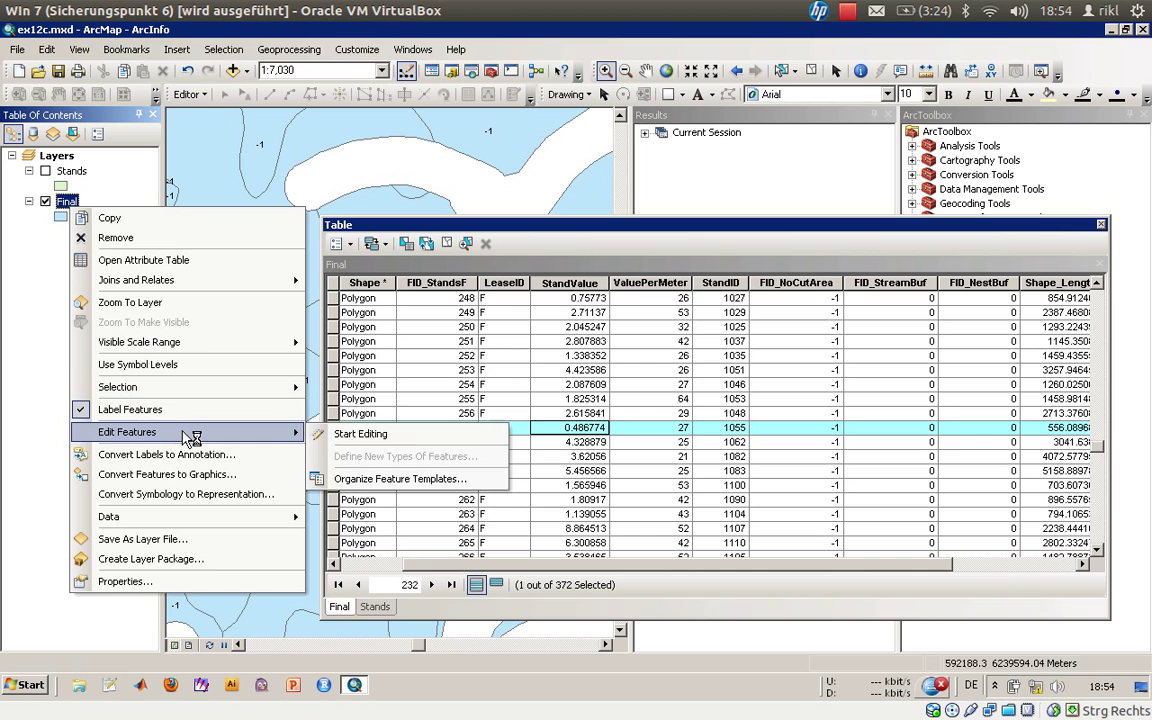
{"action": "mouse_move", "coordinate": [180, 517]}
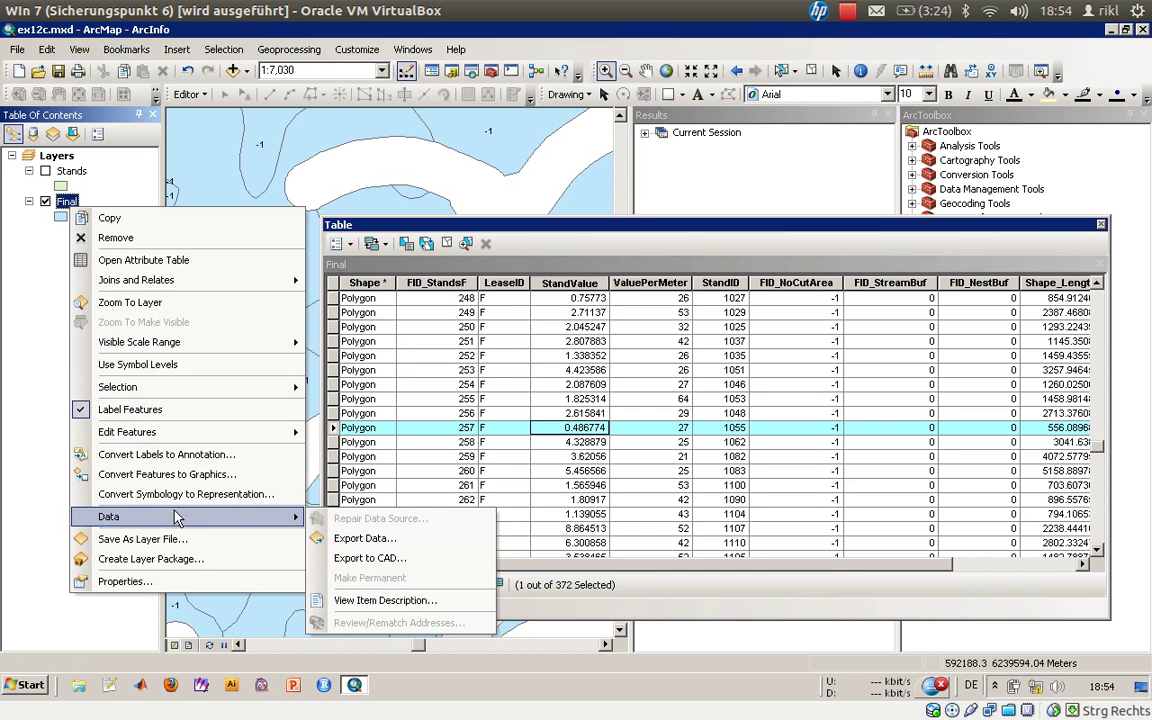
{"action": "left_click", "coordinate": [515, 226]}
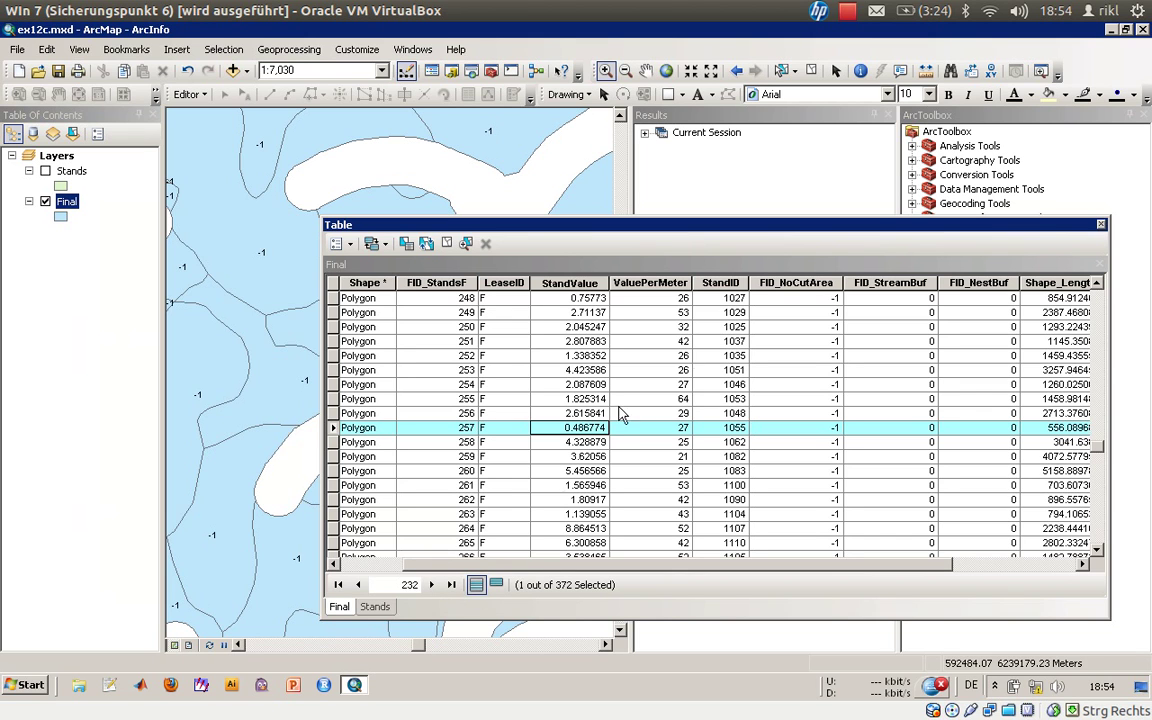
{"action": "key", "text": "ctrl+F4"}
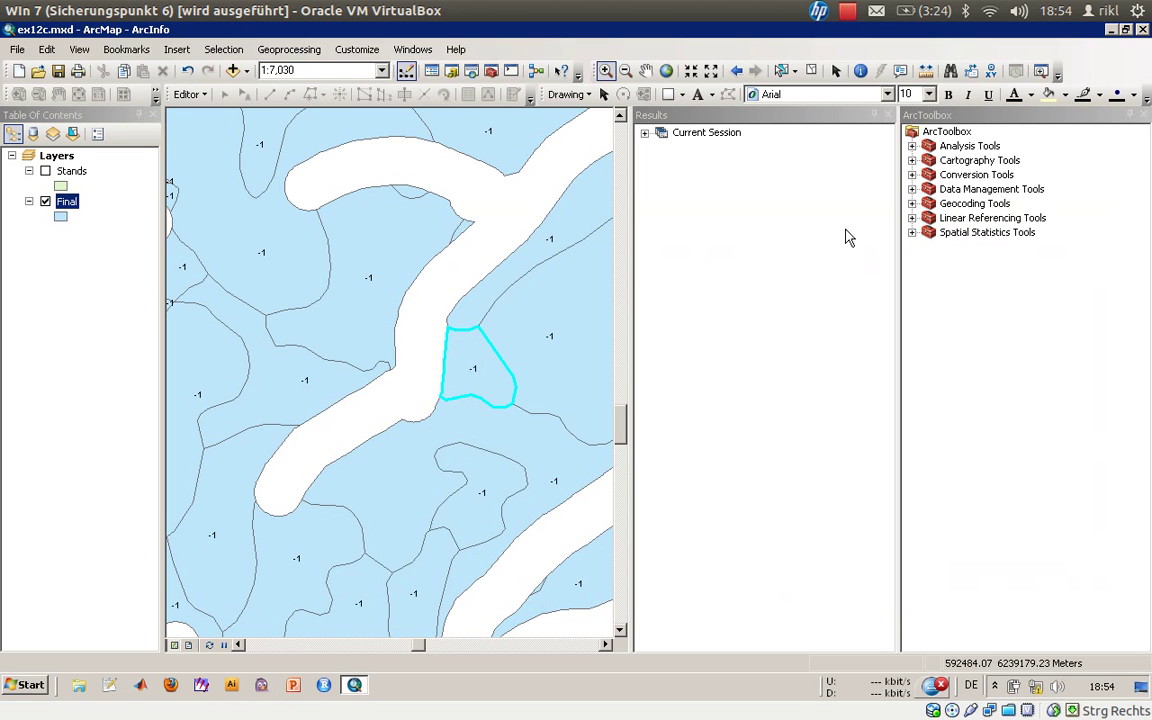